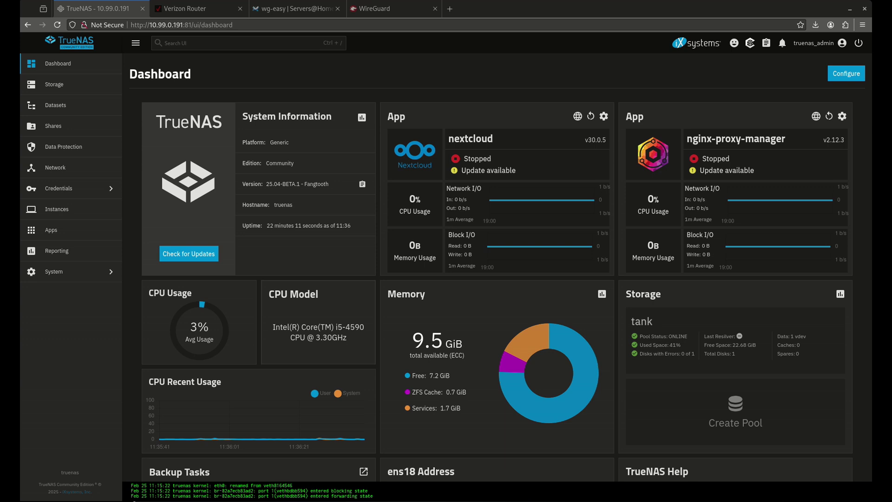
# - Search the app catalog for 'wg-easy' and open the WG Easy app's page
pyautogui.click(86, 231)
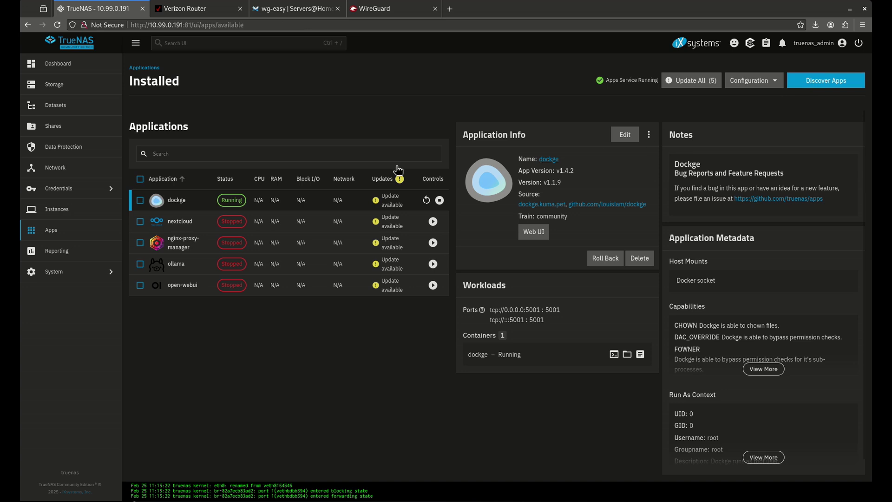
pyautogui.click(213, 126)
pyautogui.write('wg-easy')
pyautogui.click(278, 240)
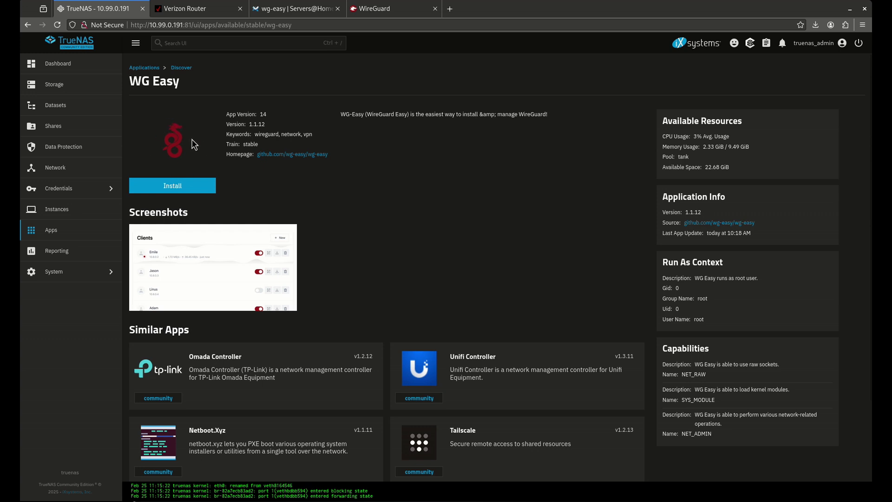
# - View the enlarged WG Easy screenshot and check the existing WireGuard clients list
pyautogui.click(227, 252)
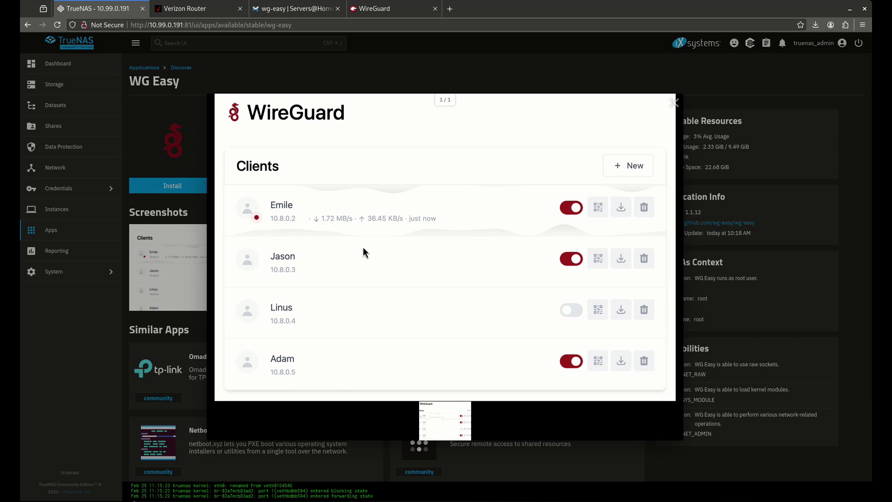
pyautogui.click(675, 103)
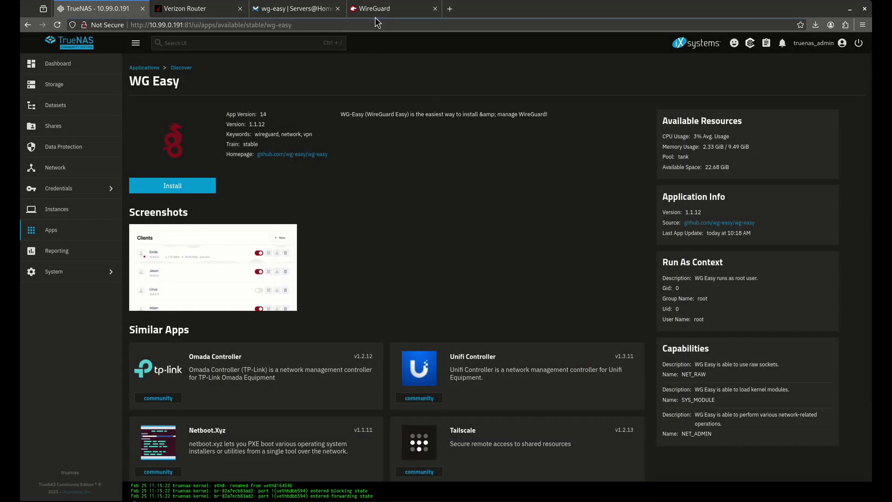
pyautogui.click(374, 9)
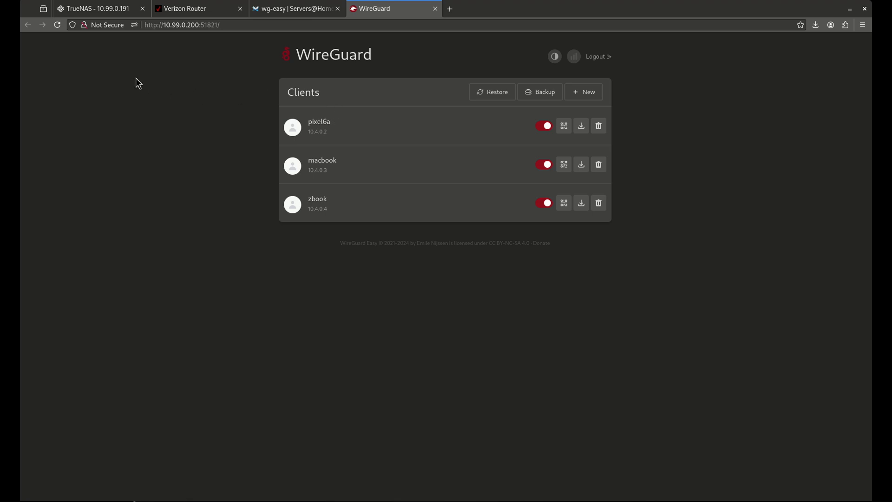
pyautogui.click(99, 13)
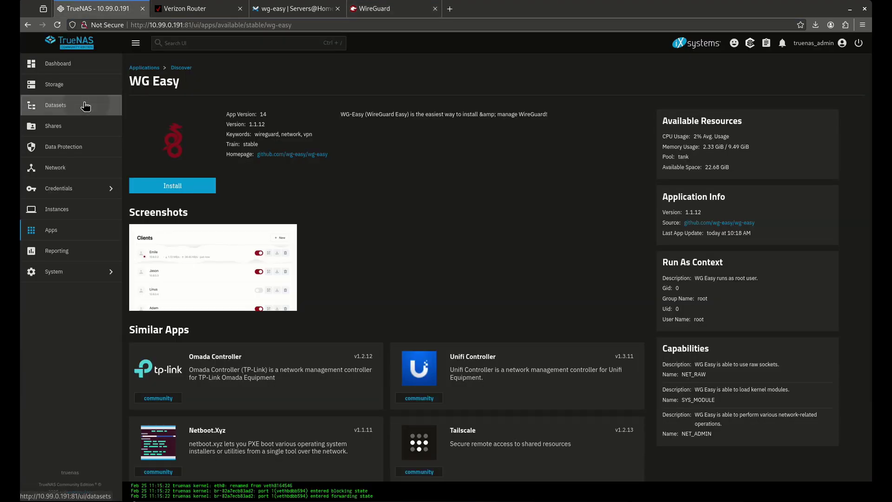
# - Create a dataset named 'wireguard' inside tank/configs, skipping ACL setup
pyautogui.click(85, 106)
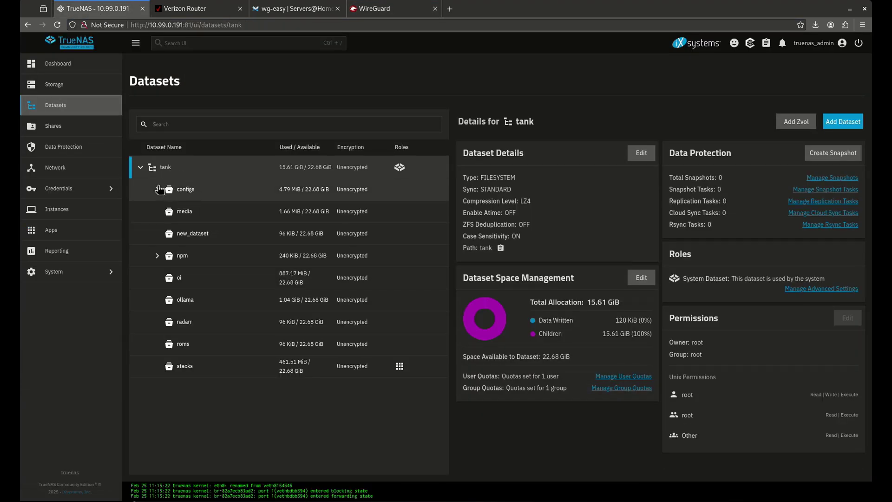
pyautogui.click(158, 189)
pyautogui.click(199, 192)
pyautogui.click(828, 122)
pyautogui.click(594, 181)
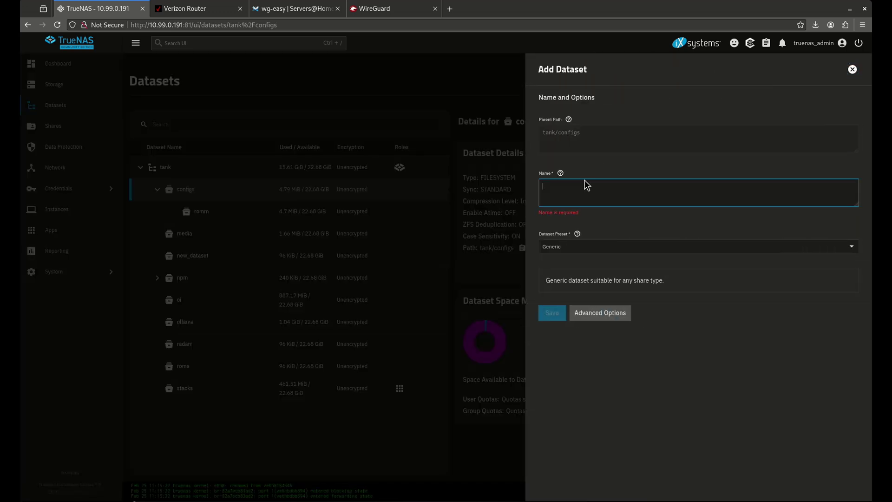
pyautogui.write('wireguard')
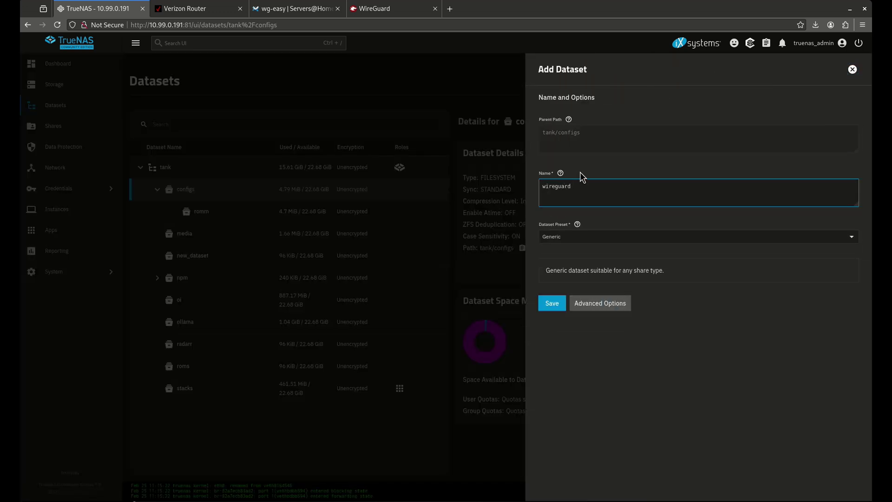
pyautogui.click(552, 303)
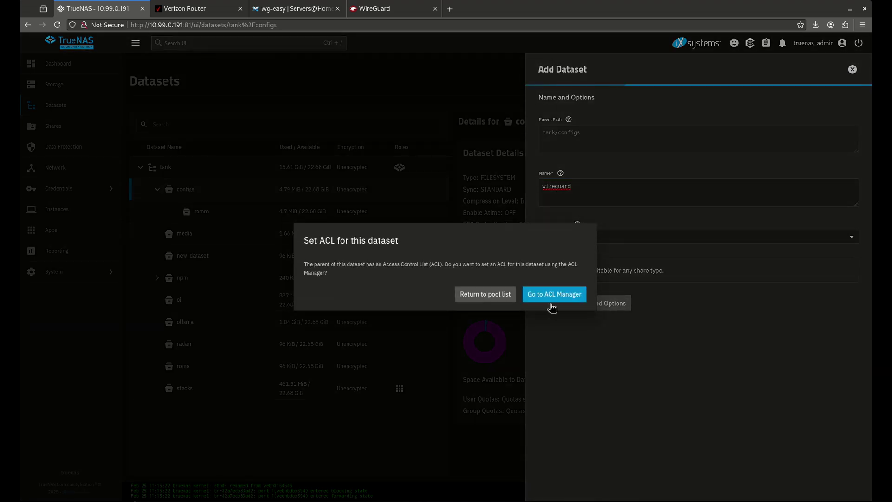
pyautogui.click(506, 297)
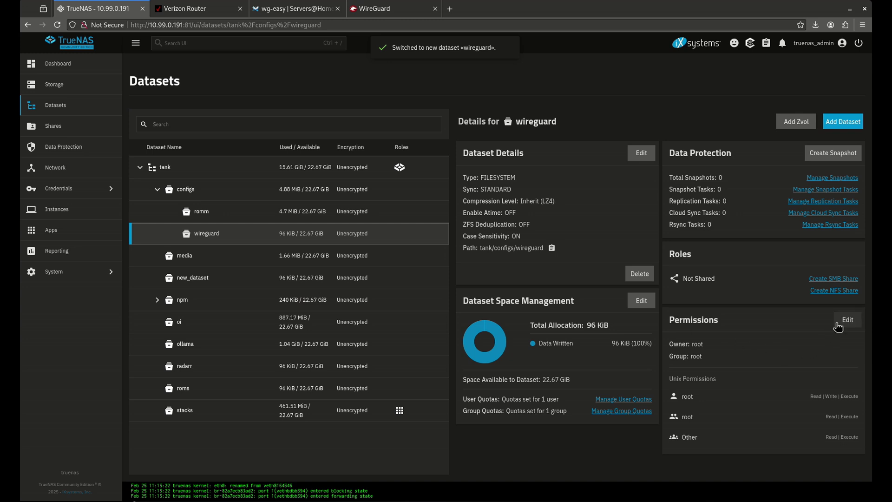
# - Grant Other write permission on the wireguard dataset and save
pyautogui.click(847, 319)
pyautogui.click(559, 256)
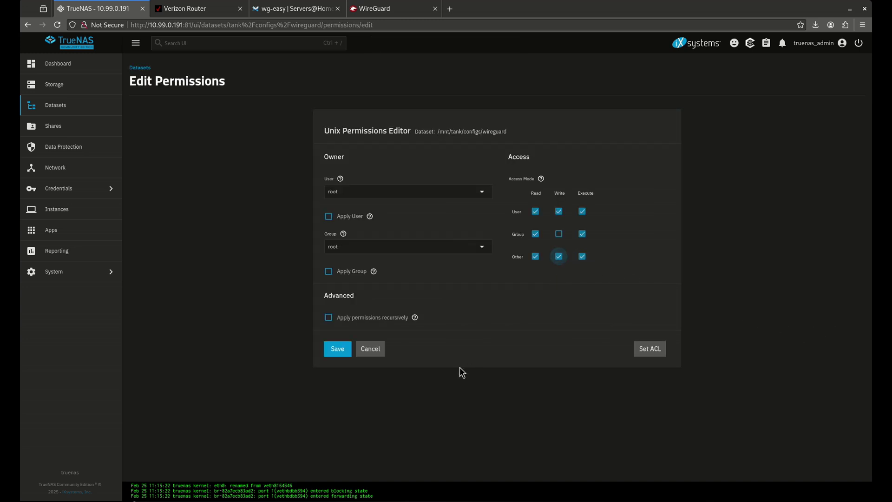
pyautogui.click(341, 353)
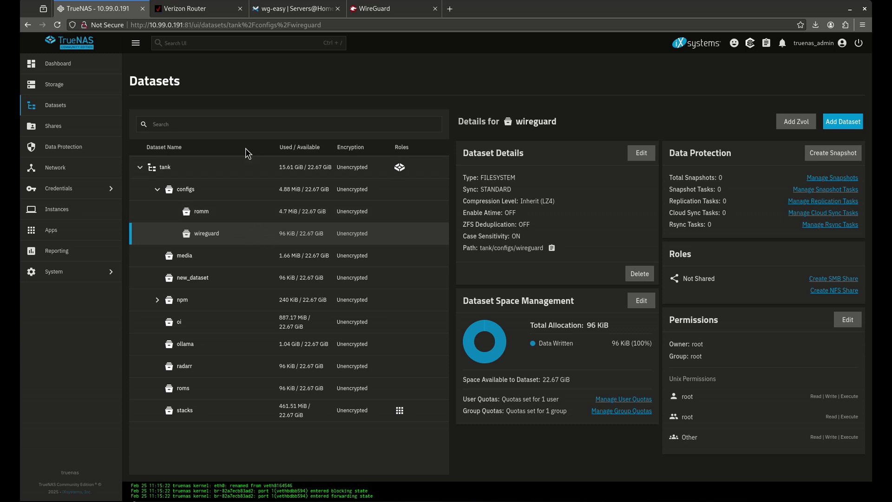
# - Find 'wg easy' in the catalog, start installing WG Easy, and view the External Host help
pyautogui.click(77, 233)
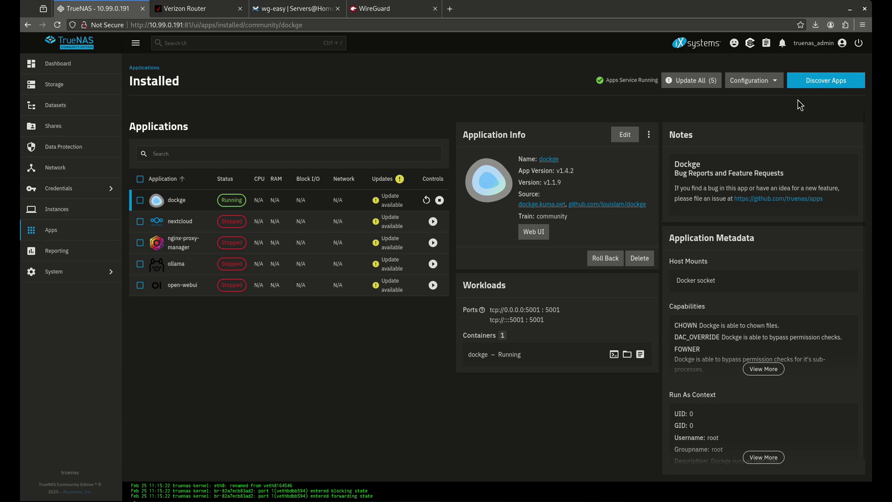
pyautogui.click(811, 89)
pyautogui.click(234, 122)
pyautogui.write('wg easy')
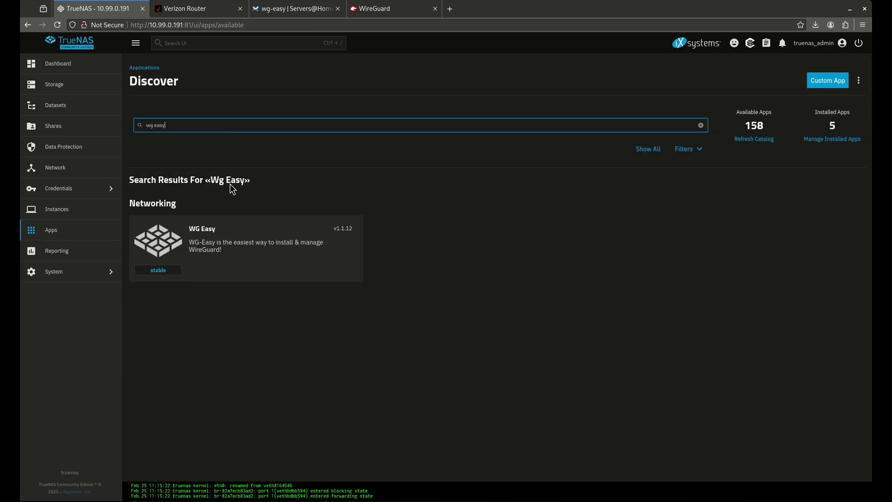
pyautogui.click(238, 229)
pyautogui.click(199, 188)
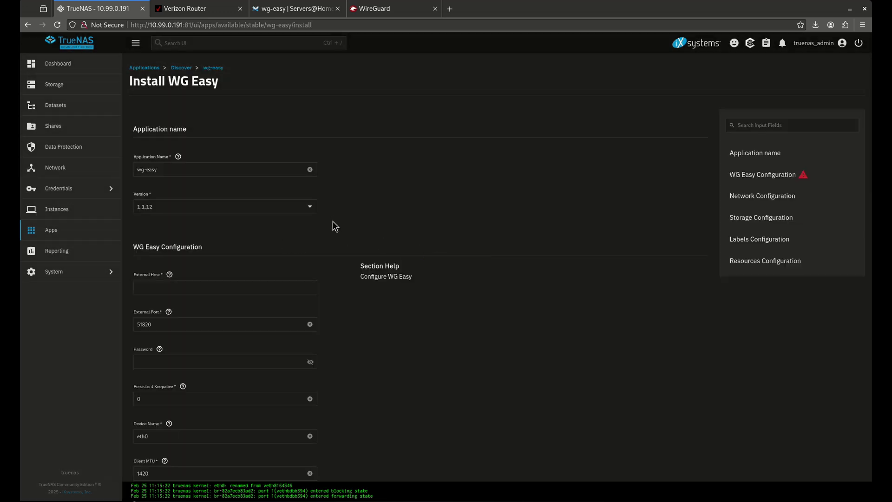
pyautogui.scroll(-2, 209, 209)
pyautogui.click(170, 187)
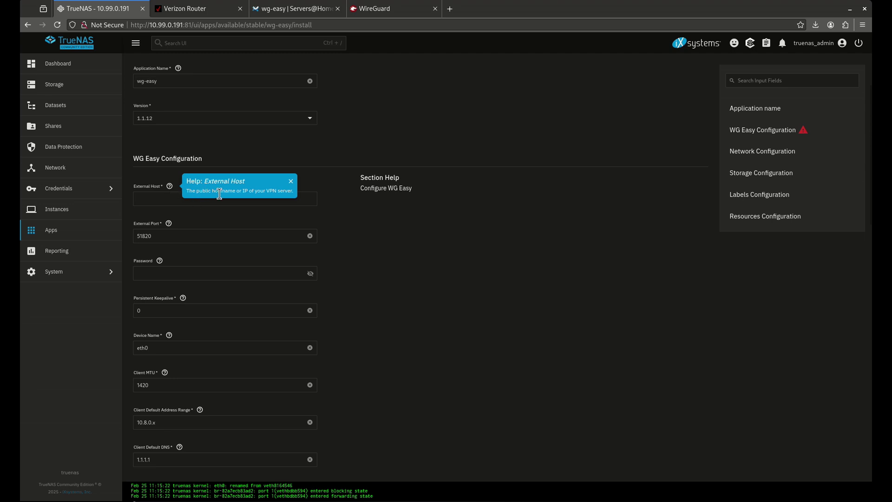
# - Set External Host to vpn.example.com, replacing 1.2.3.4, with External Port left at 51820
pyautogui.click(284, 212)
pyautogui.click(275, 201)
pyautogui.write('1.2.3.4')
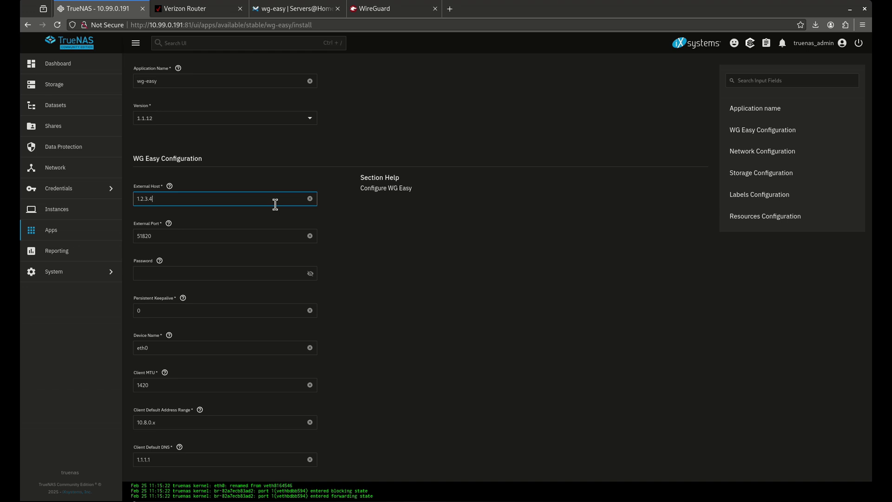
pyautogui.hotkey('ctrl', 'a')
pyautogui.write('vpn.example.com')
pyautogui.moveTo(181, 200); pyautogui.dragTo(122, 198)
pyautogui.click(174, 199)
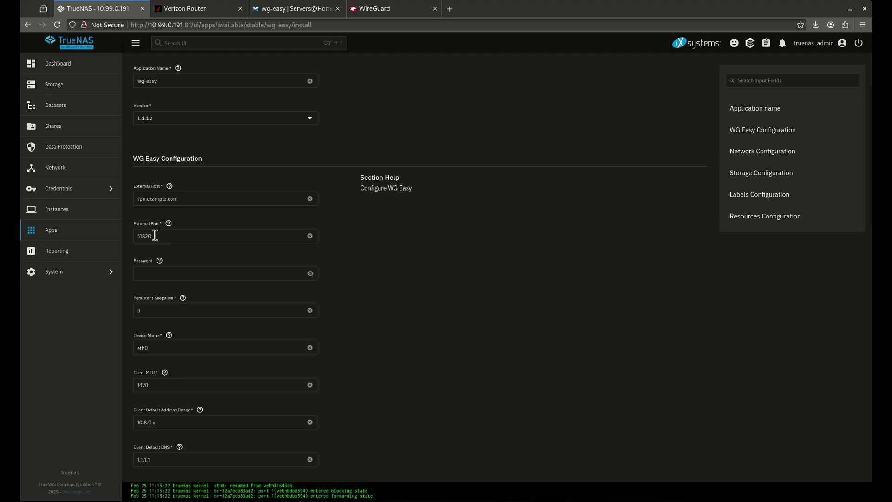
# - Enter the WG Easy admin password in the Password field
pyautogui.click(160, 261)
pyautogui.click(177, 272)
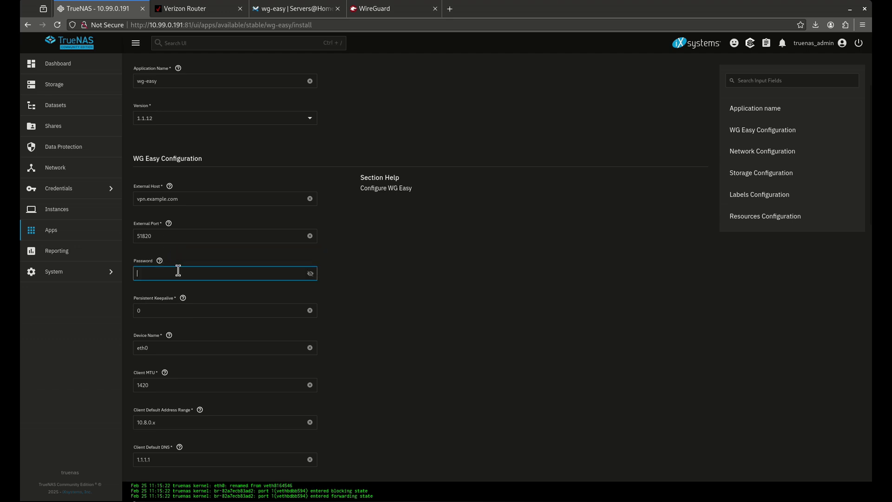
pyautogui.write('•••••••••••••')
# - Change Persistent Keepalive from 0 to 120
pyautogui.click(183, 298)
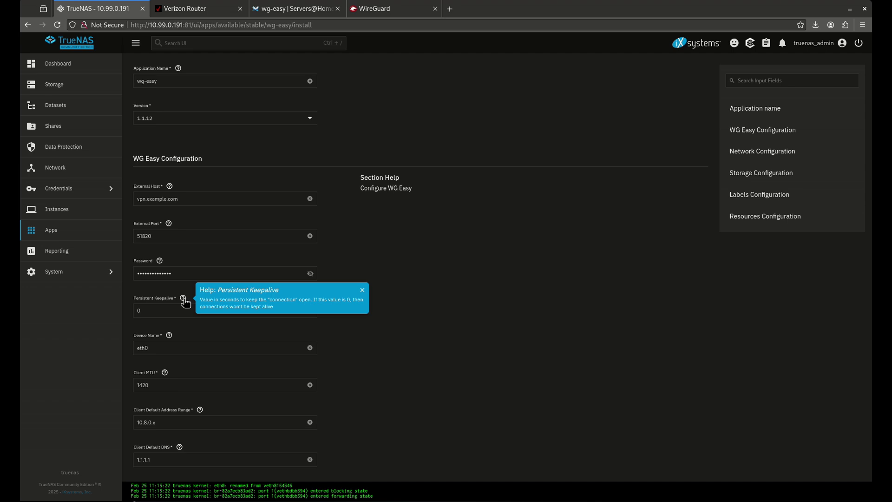
pyautogui.doubleClick(168, 312)
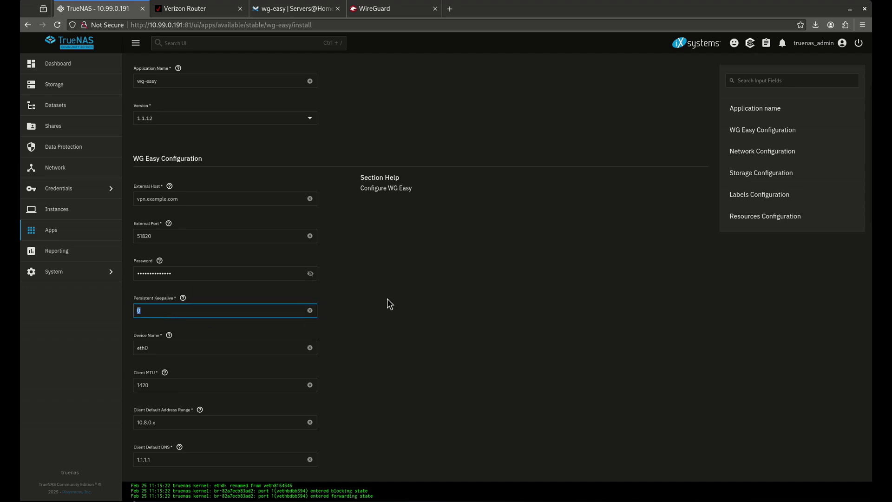
pyautogui.write('120')
pyautogui.click(169, 336)
pyautogui.click(166, 342)
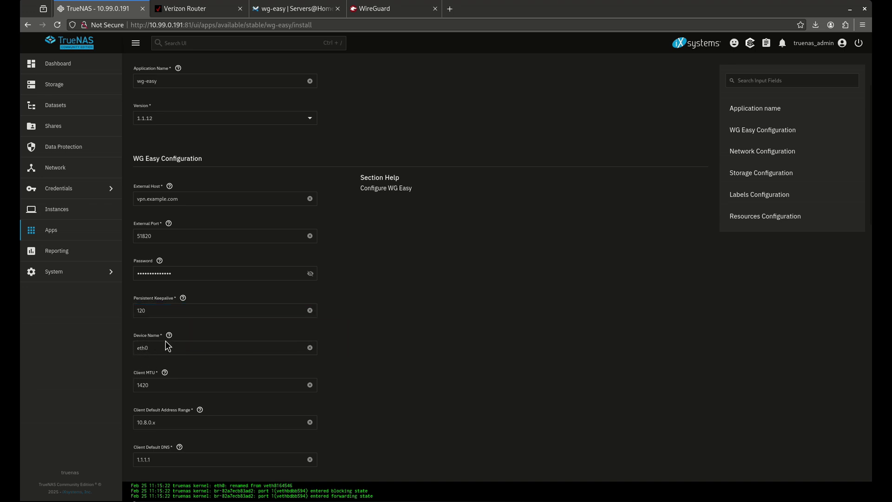
# - In a duplicated tab, copy the interface name ens18 from the Network page
pyautogui.rightClick(111, 9)
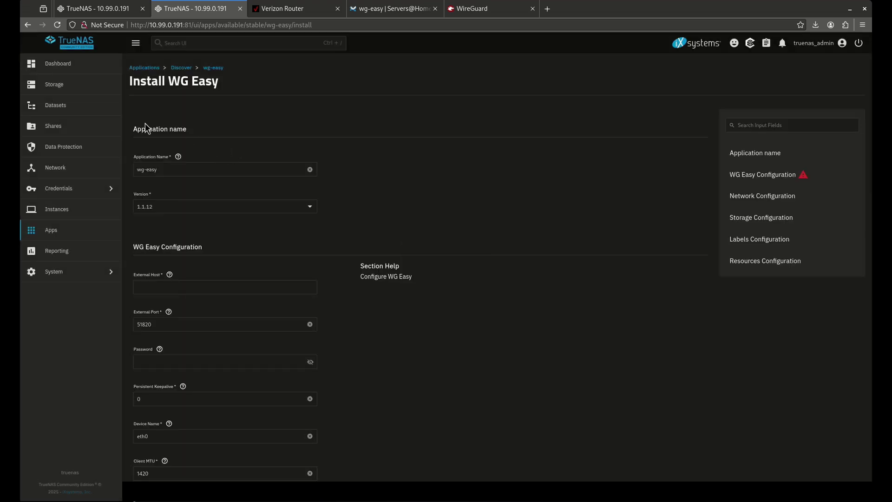
pyautogui.click(85, 168)
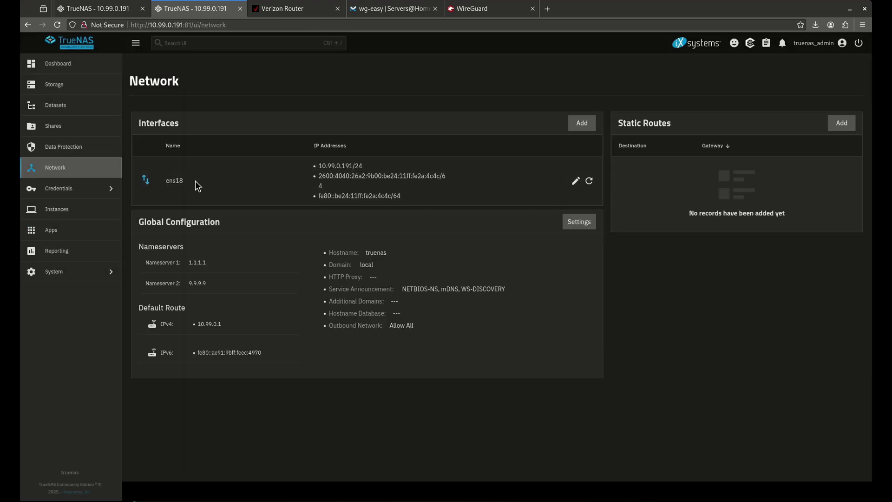
pyautogui.moveTo(184, 181); pyautogui.dragTo(166, 181)
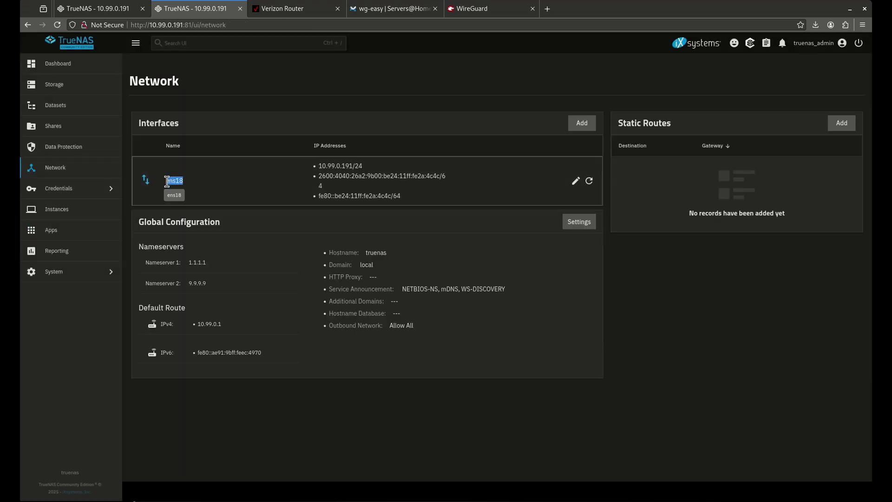
pyautogui.rightClick(176, 182)
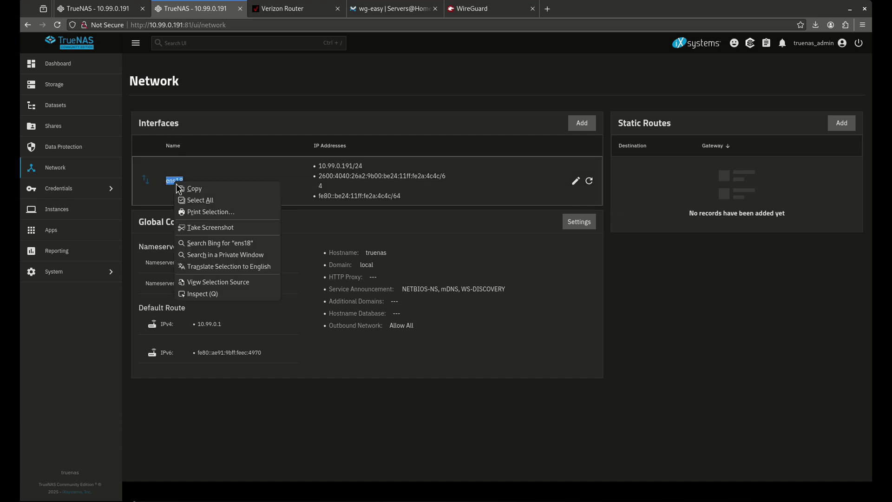
pyautogui.click(190, 188)
# - Replace the Device Name eth0 with the copied ens18
pyautogui.click(119, 9)
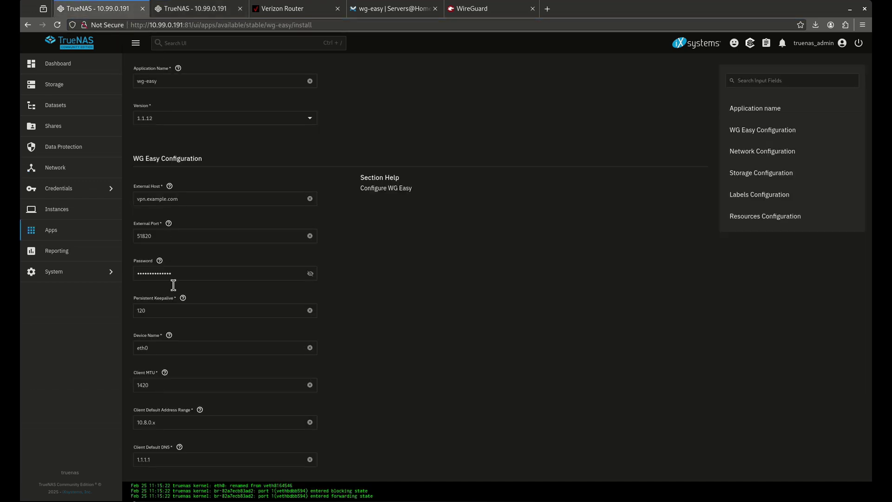
pyautogui.click(156, 347)
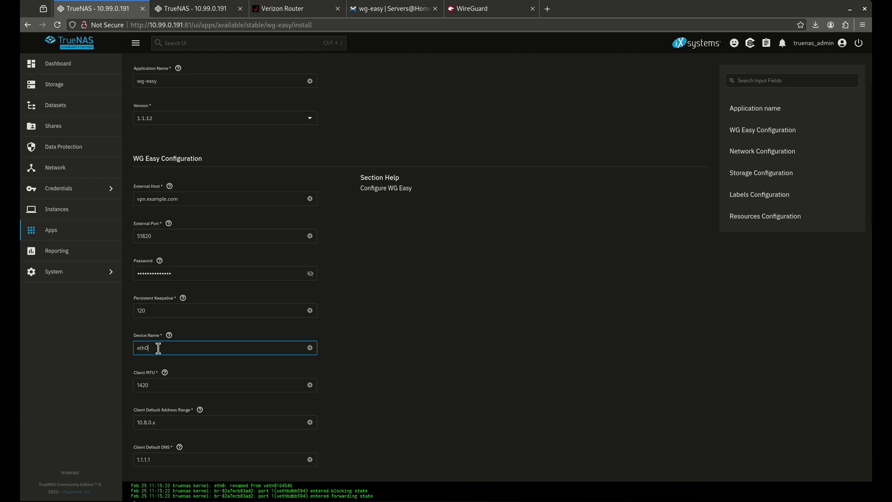
pyautogui.press('BackSpace')
pyautogui.press('BackSpace')
pyautogui.press('BackSpace')
pyautogui.press('BackSpace')
pyautogui.hotkey('ctrl', 'v')
pyautogui.click(195, 10)
pyautogui.click(190, 179)
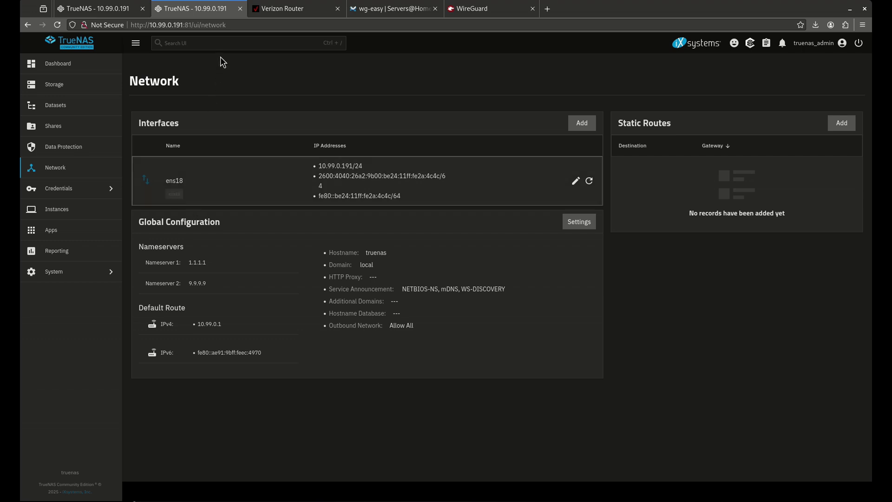
pyautogui.click(124, 10)
# - Add an Allowed IPs entry with the value 0.0.0.0
pyautogui.click(334, 351)
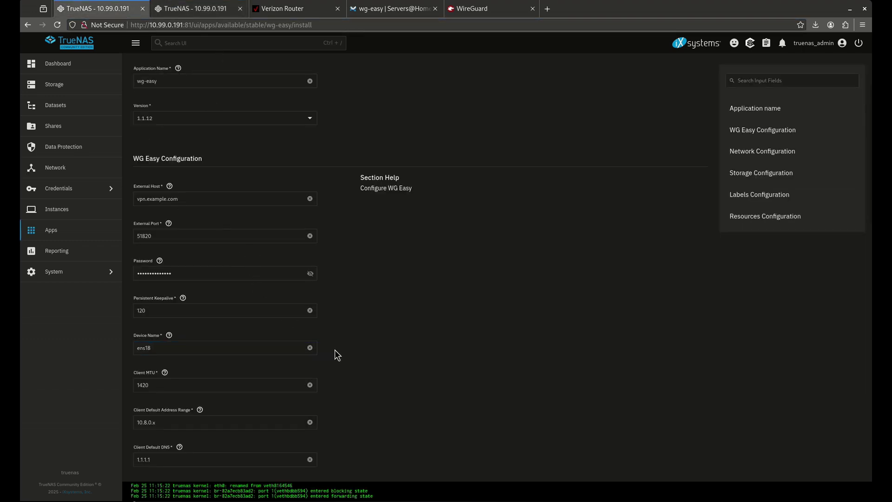
pyautogui.scroll(-3, 227, 344)
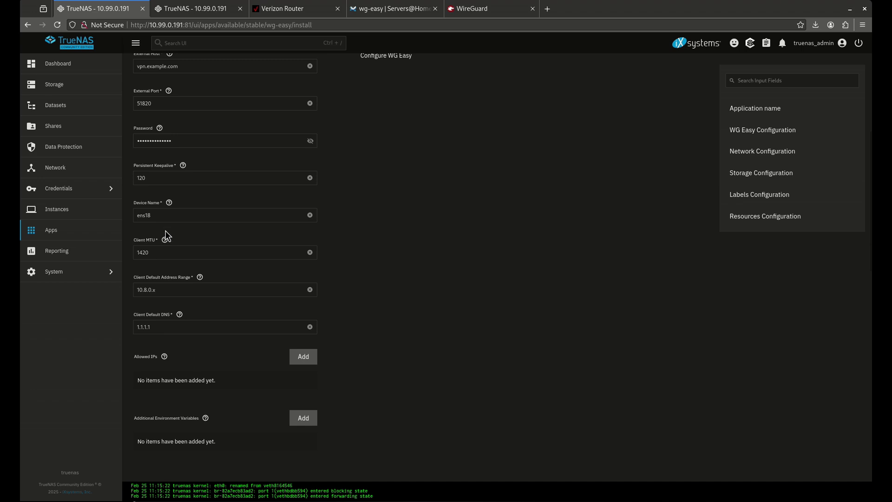
pyautogui.scroll(-2, 167, 241)
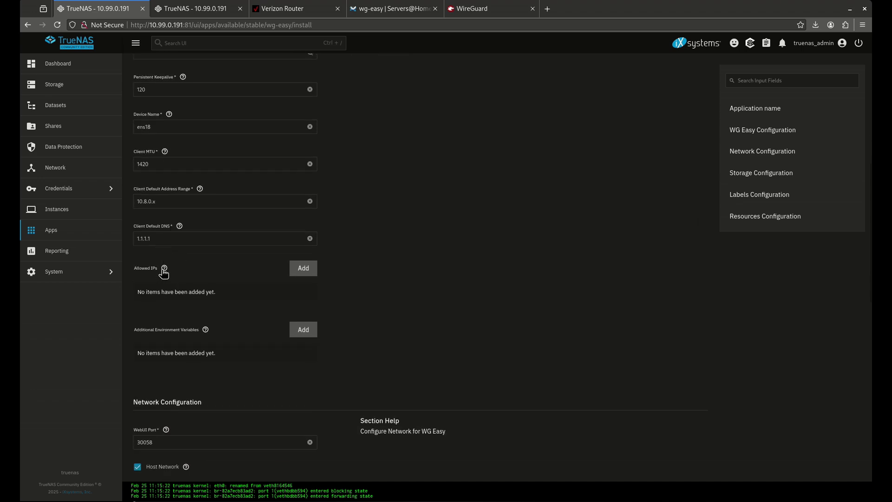
pyautogui.click(304, 272)
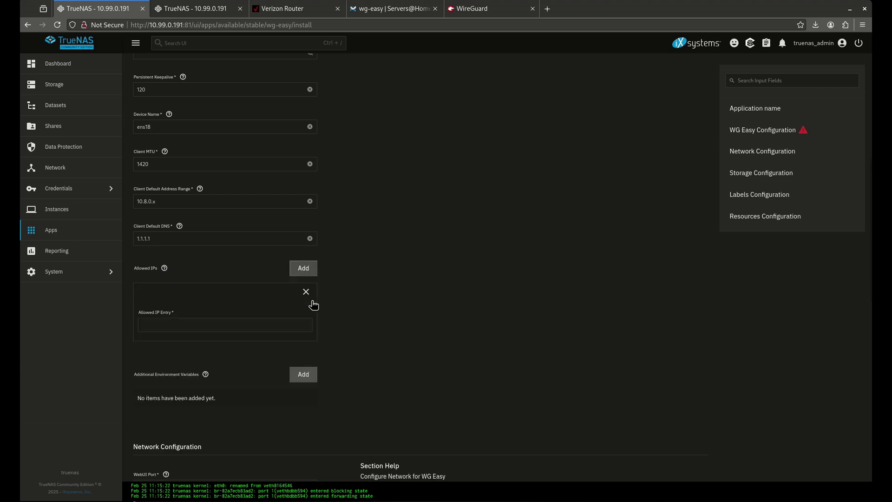
pyautogui.click(275, 324)
pyautogui.write('0.')
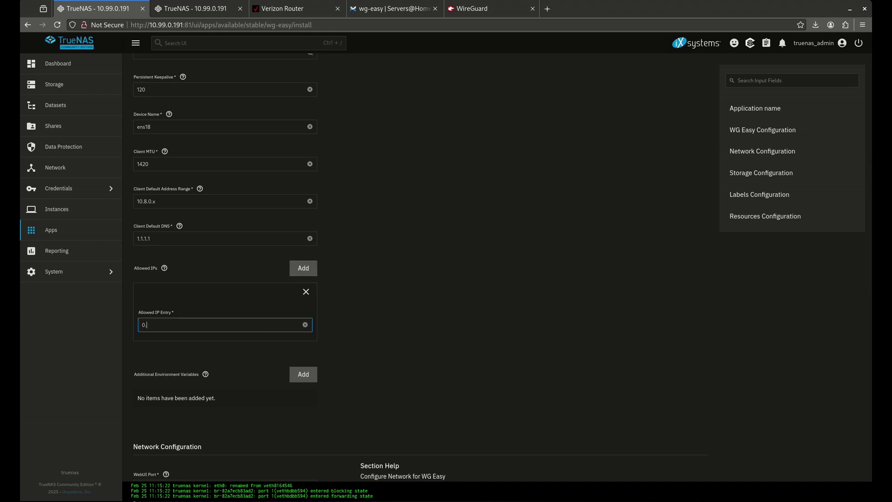
pyautogui.write('0.0.0')
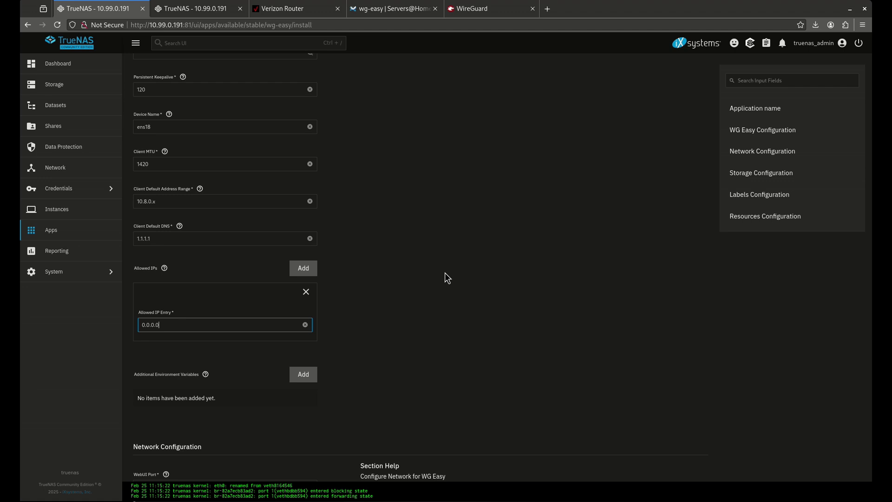
# - Set the Allowed IP entry to 0.0.0.0 instead of 10.99.0.0/24
pyautogui.hotkey('ctrl', 'a')
pyautogui.press('BackSpace')
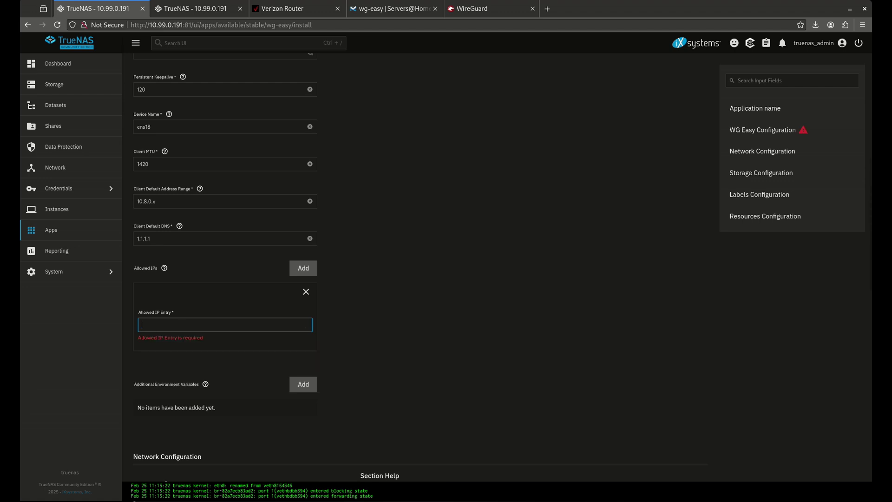
pyautogui.write('10.99')
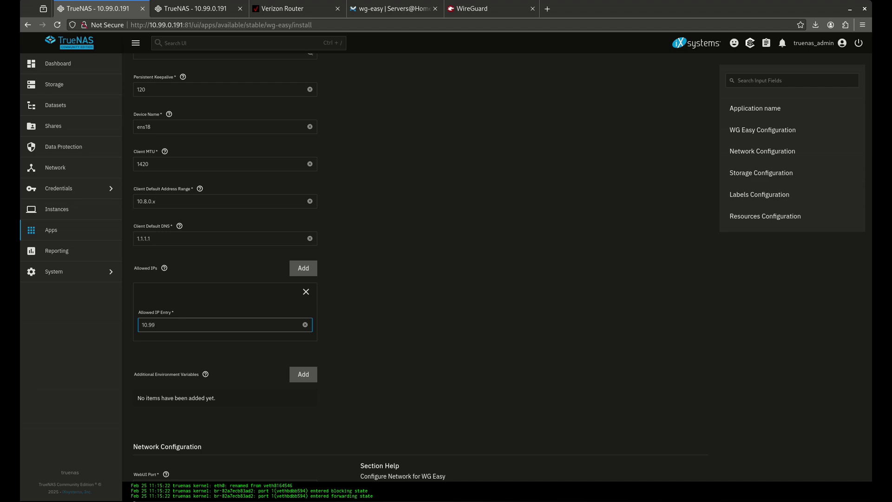
pyautogui.write('.0.0/24')
pyautogui.hotkey('ctrl', 'a')
pyautogui.write('03..0.0.0')
# - Change the WebUI Port from 30058 to 51821
pyautogui.scroll(-4, 227, 290)
pyautogui.scroll(-1, 228, 269)
pyautogui.click(170, 266)
pyautogui.hotkey('ctrl', 'a')
pyautogui.write('5182')
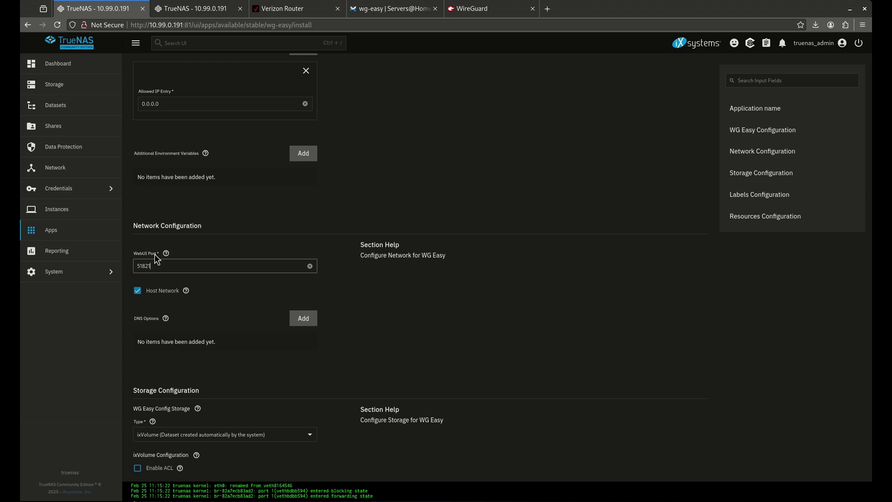
# - Store the WG Easy config in Host Path /mnt/tank/configs/wireguard
pyautogui.scroll(-2, 156, 232)
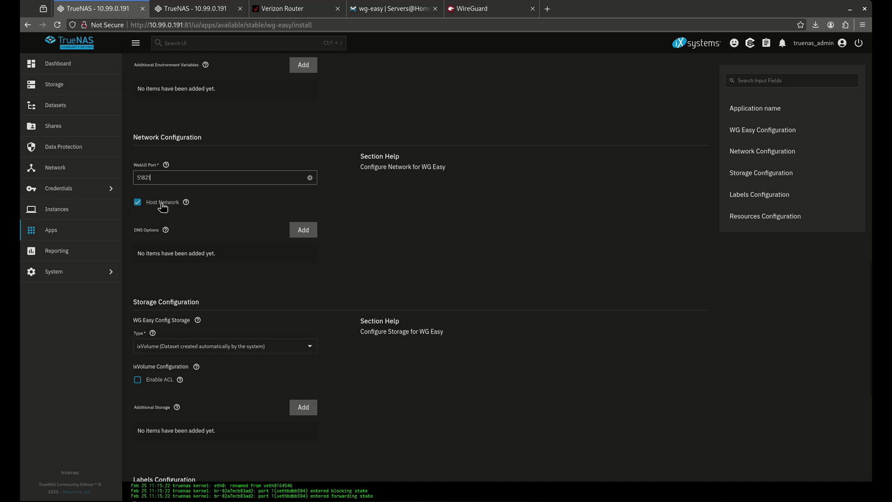
pyautogui.scroll(-1, 165, 211)
pyautogui.scroll(-2, 168, 214)
pyautogui.click(204, 258)
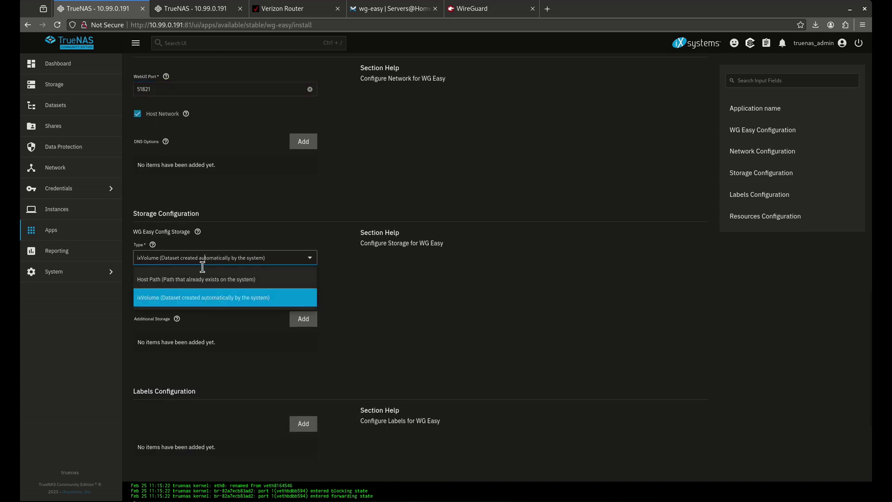
pyautogui.click(204, 278)
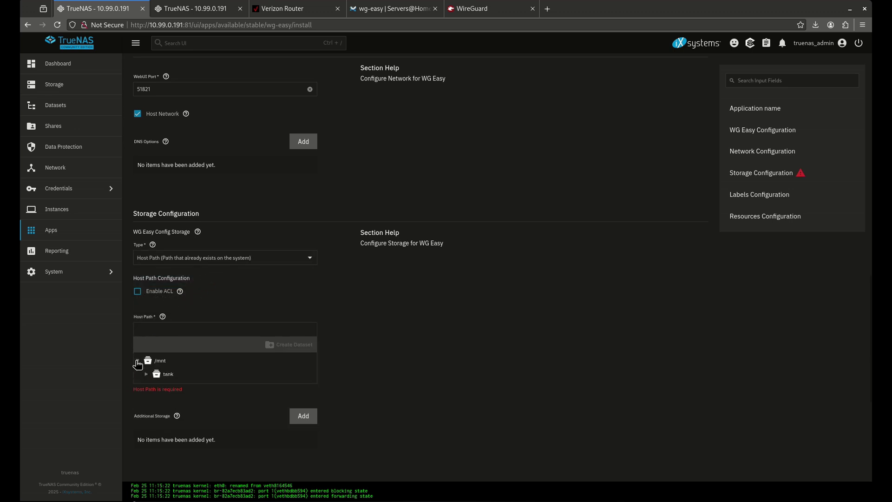
pyautogui.click(148, 375)
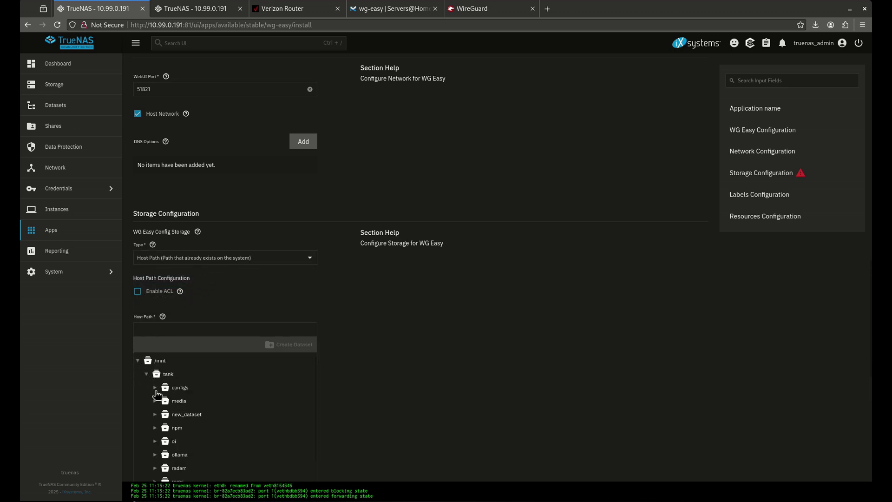
pyautogui.click(157, 389)
pyautogui.click(192, 414)
# - Leave the install form for the Installed applications page
pyautogui.scroll(-5, 388, 321)
pyautogui.scroll(-3, 382, 309)
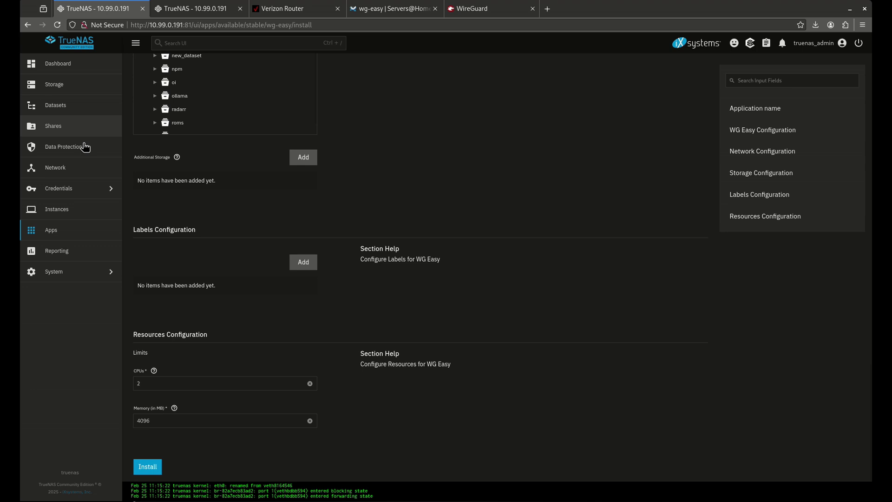
pyautogui.click(77, 230)
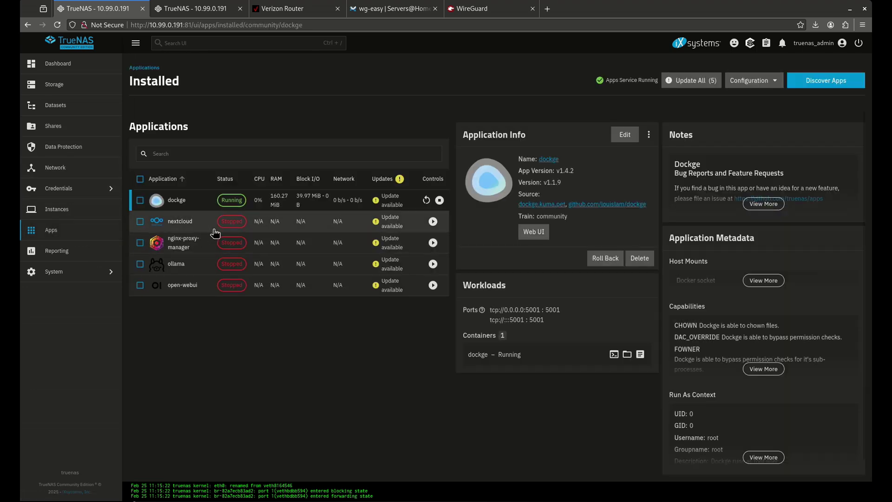
# - In Dockge, create a compose stack named wg-easy, checking the compose on the wiki page
pyautogui.click(534, 232)
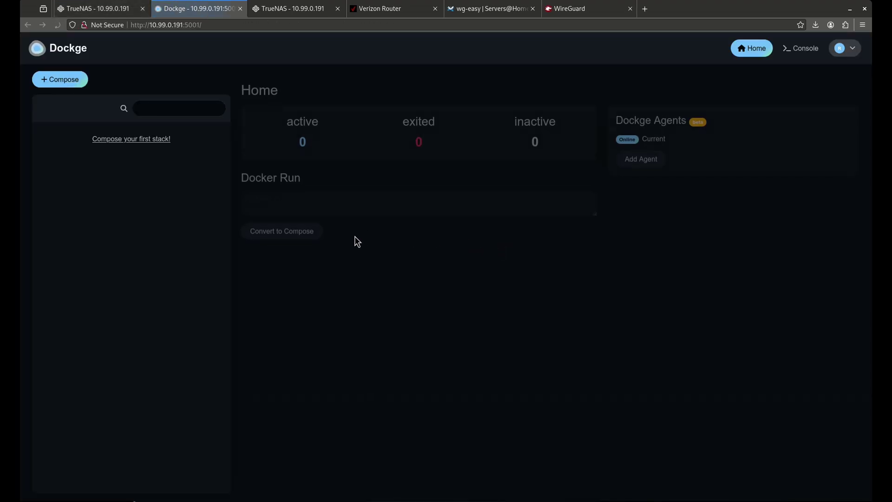
pyautogui.click(53, 83)
pyautogui.write('wg-easy')
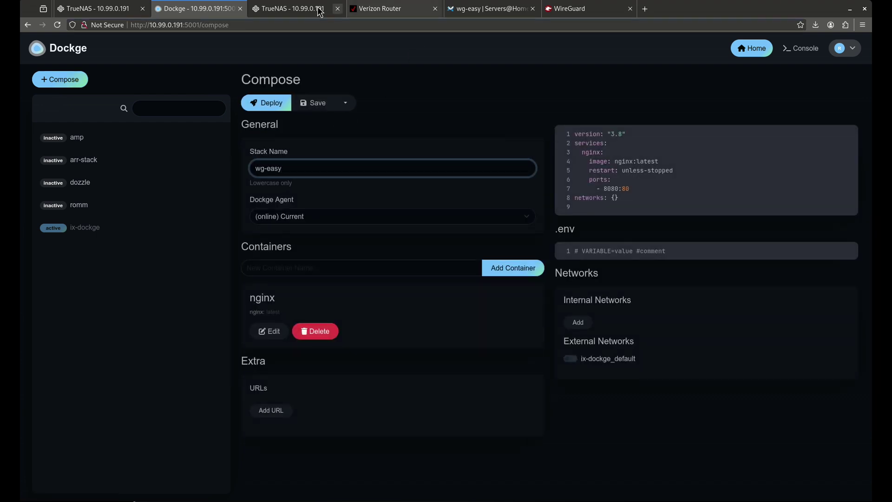
pyautogui.click(476, 13)
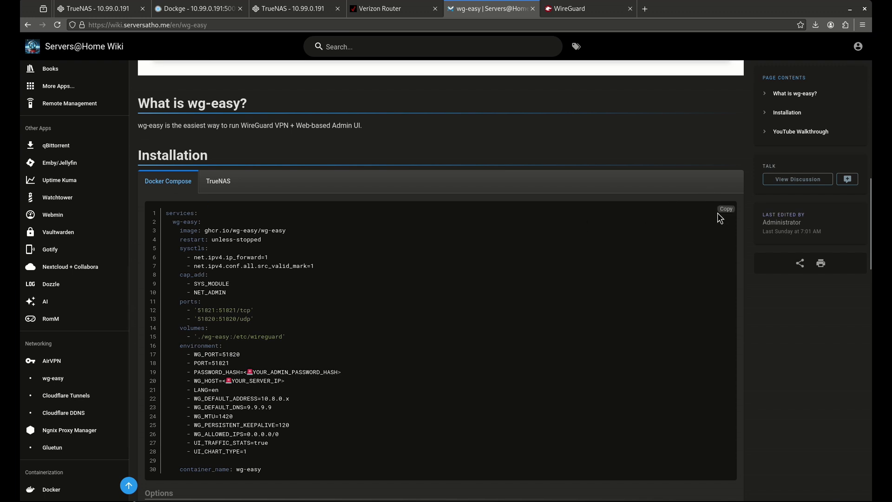
pyautogui.click(196, 8)
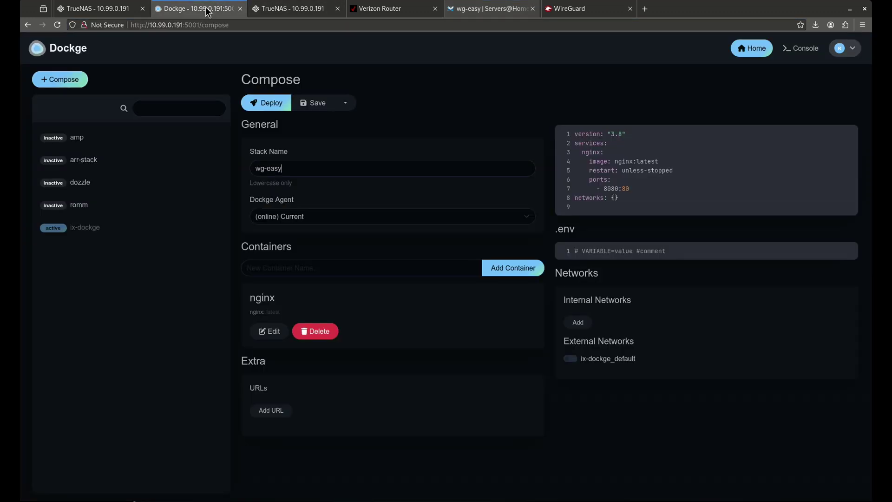
# - Replace the template with the pasted wg-easy compose and set the volume path to /mnt/tank/configs
pyautogui.click(610, 201)
pyautogui.hotkey('ctrl', 'a')
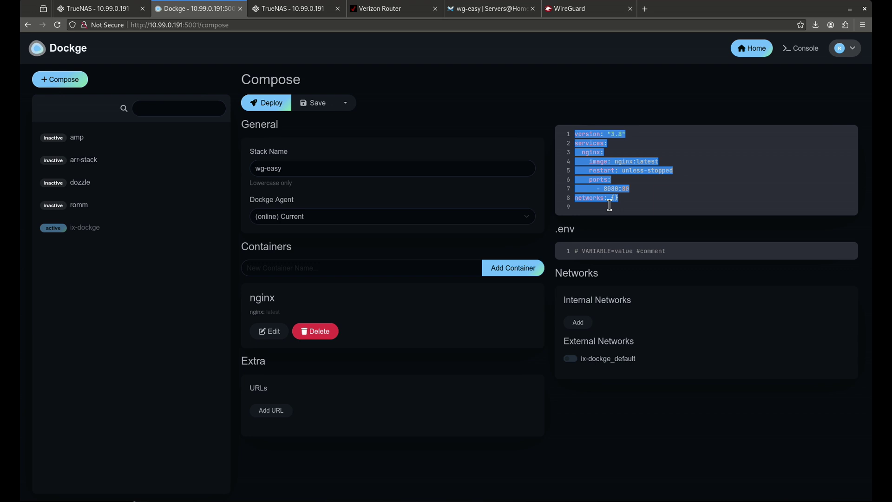
pyautogui.hotkey('ctrl', 'v')
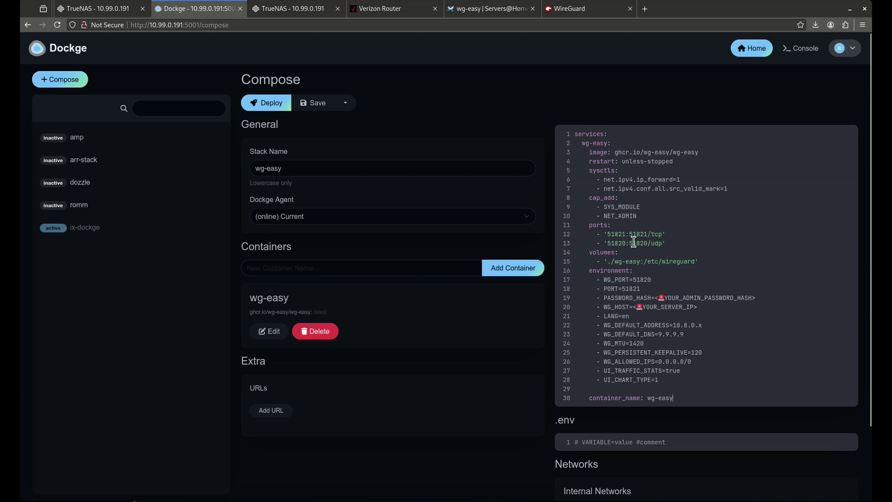
pyautogui.doubleClick(608, 262)
pyautogui.write('/mnt/ta')
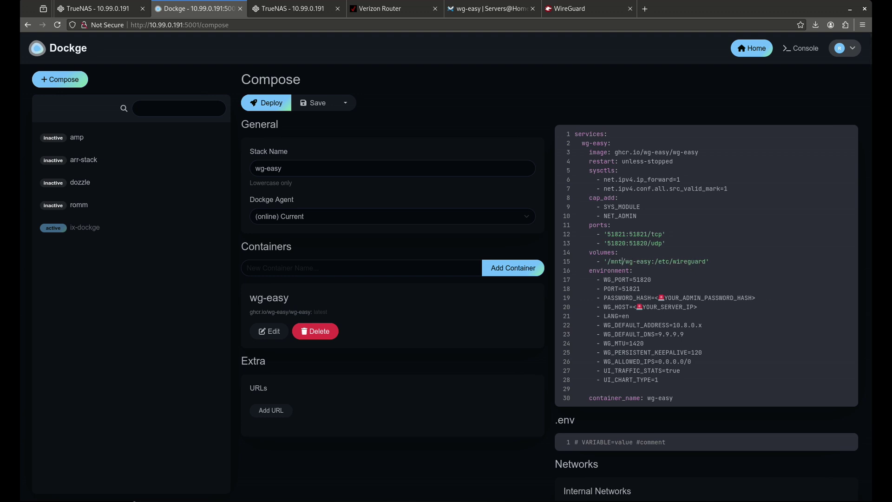
pyautogui.write('nk/configs')
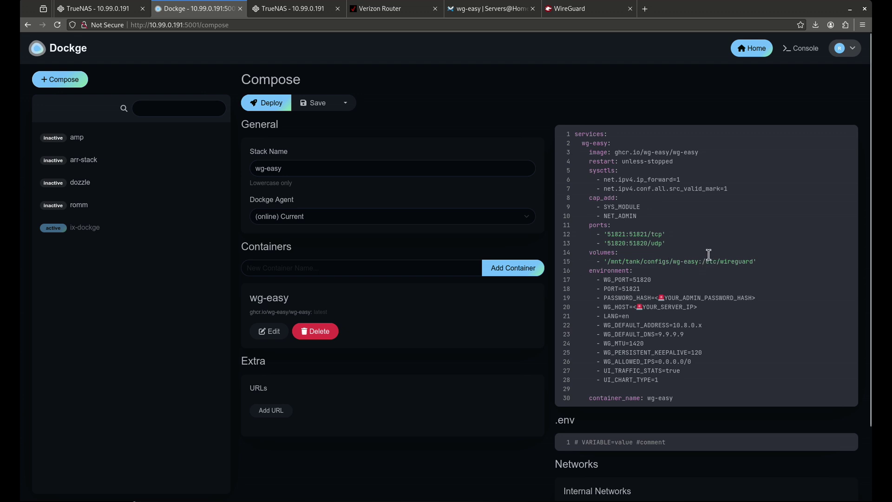
# - Confirm the dataset tank/configs/wireguard, then set the volume path to /mnt/tank/configs/wireguard
pyautogui.click(104, 9)
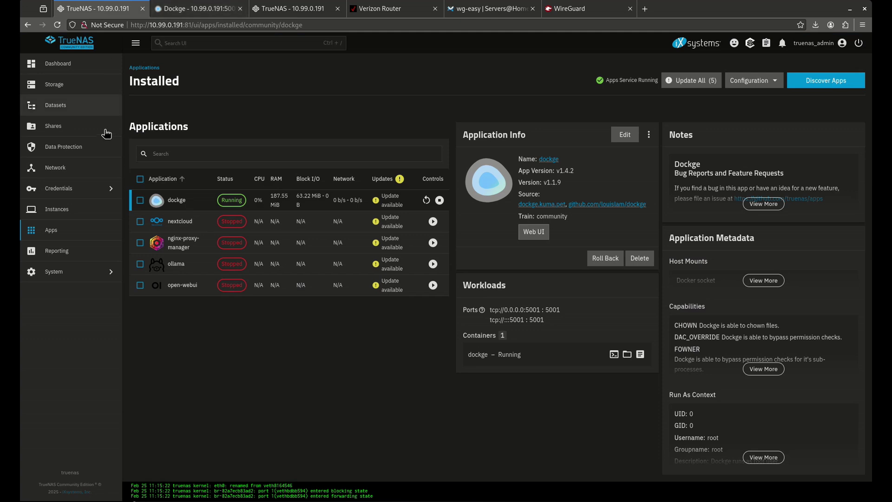
pyautogui.click(70, 104)
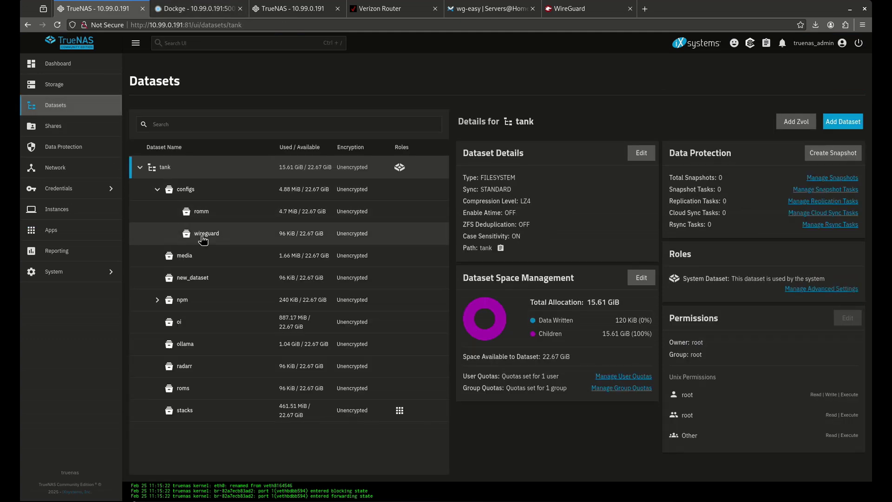
pyautogui.click(212, 9)
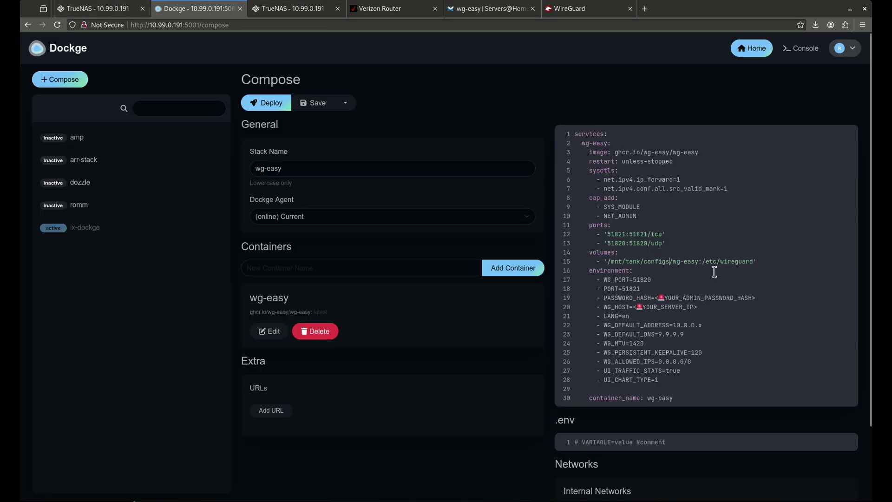
pyautogui.moveTo(678, 261); pyautogui.dragTo(699, 261)
pyautogui.write('ireguard')
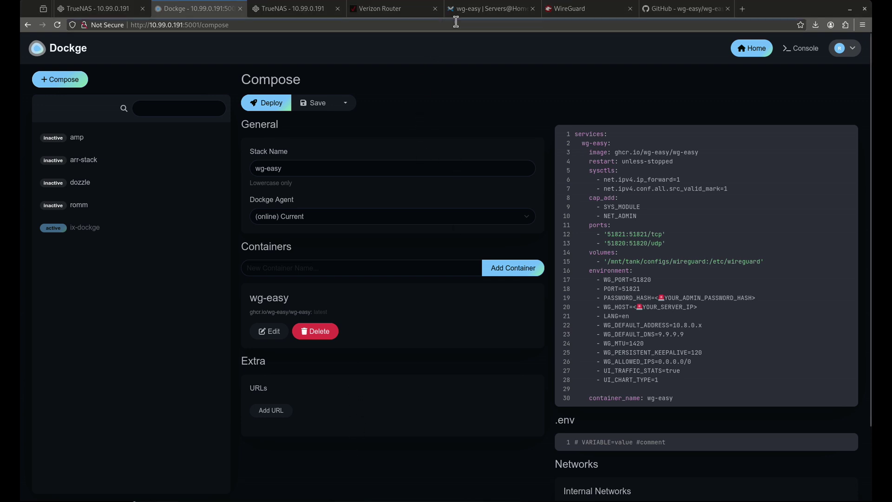
pyautogui.click(469, 10)
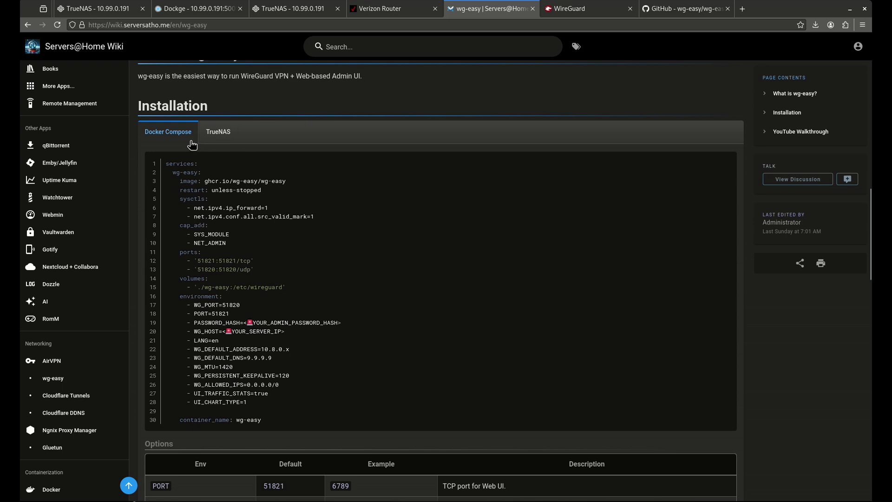
pyautogui.scroll(-3, 193, 146)
pyautogui.scroll(-4, 165, 295)
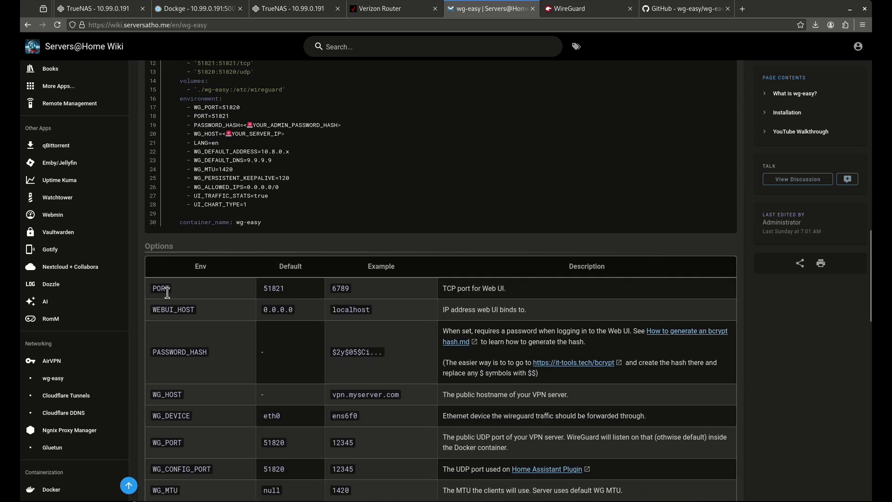
pyautogui.scroll(-1, 170, 291)
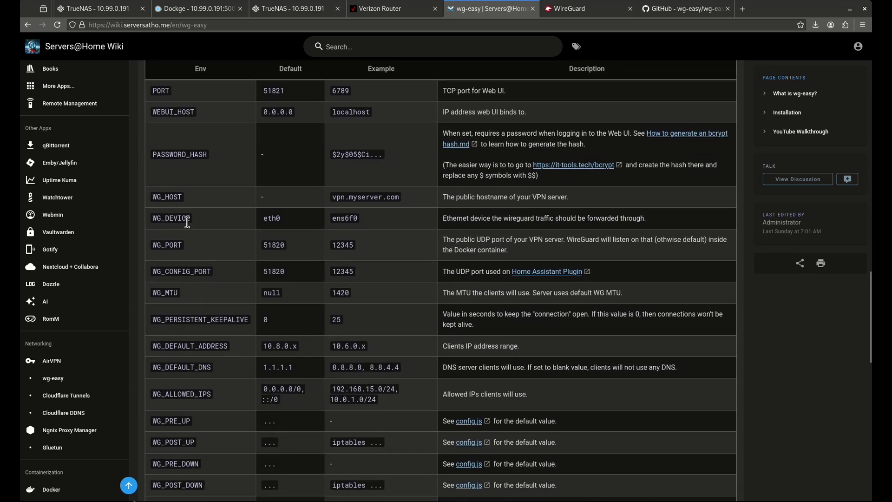
pyautogui.scroll(-2, 183, 316)
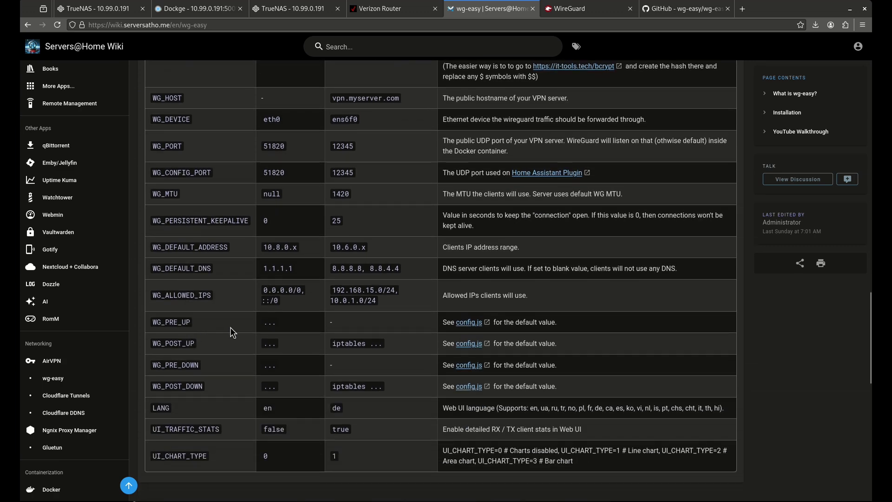
pyautogui.scroll(2, 232, 331)
pyautogui.moveTo(175, 155); pyautogui.dragTo(209, 159)
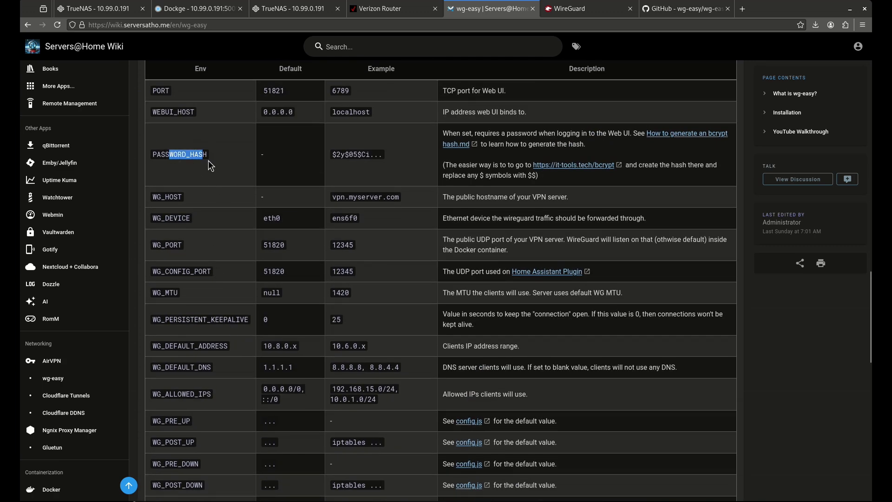
pyautogui.click(369, 160)
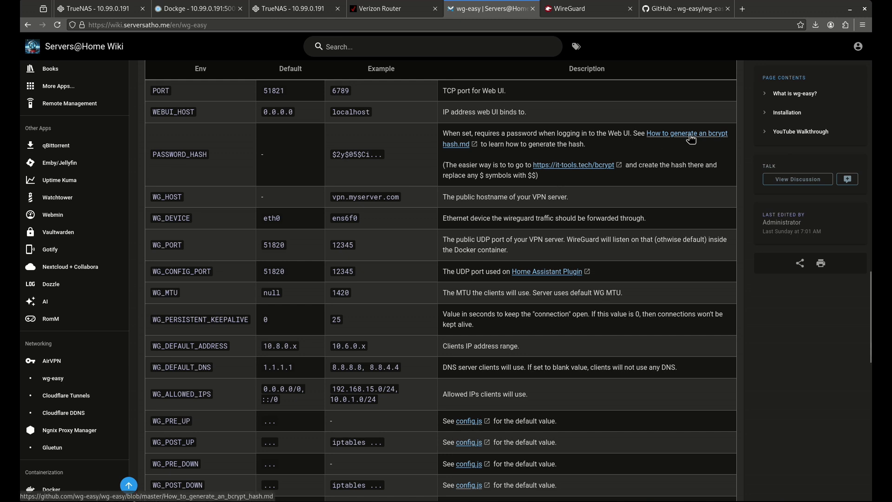
pyautogui.click(582, 166)
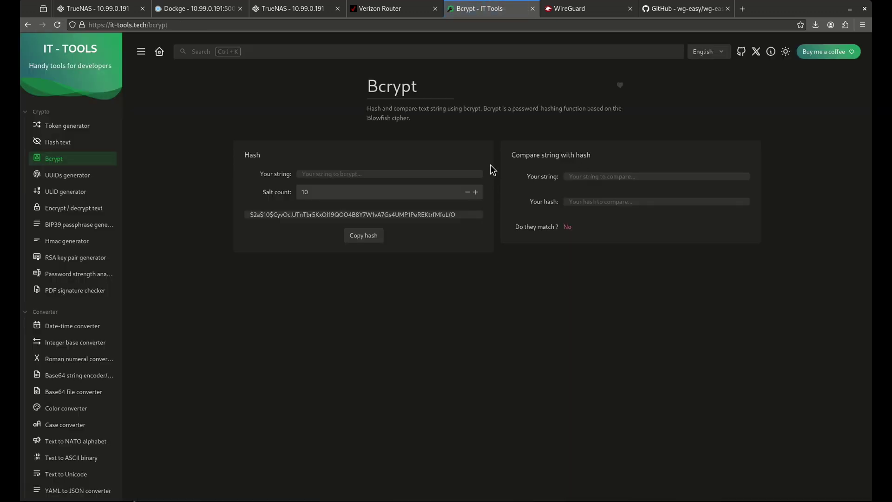
# - Generate a bcrypt hash of the admin password and paste it as PASSWORD_HASH on line 19
pyautogui.click(442, 174)
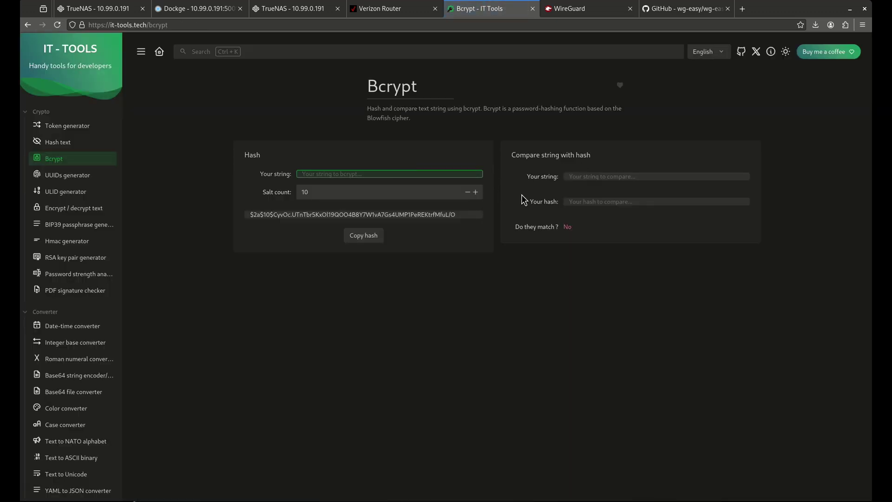
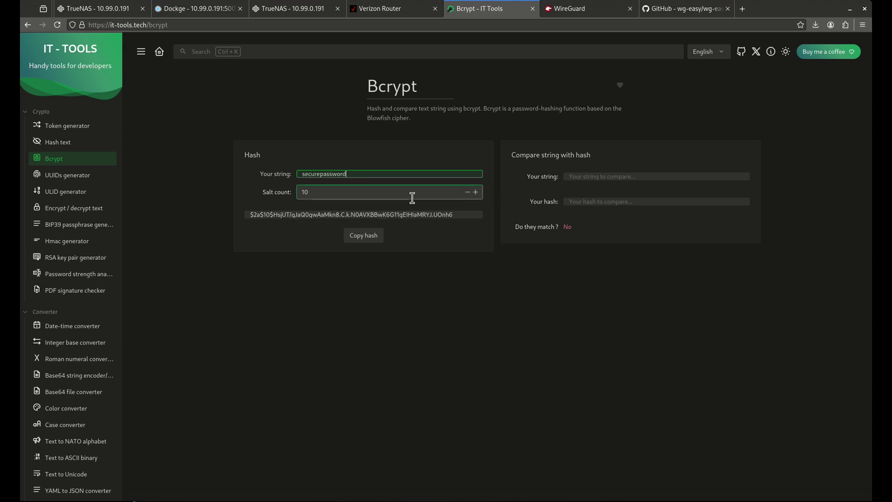
pyautogui.click(359, 240)
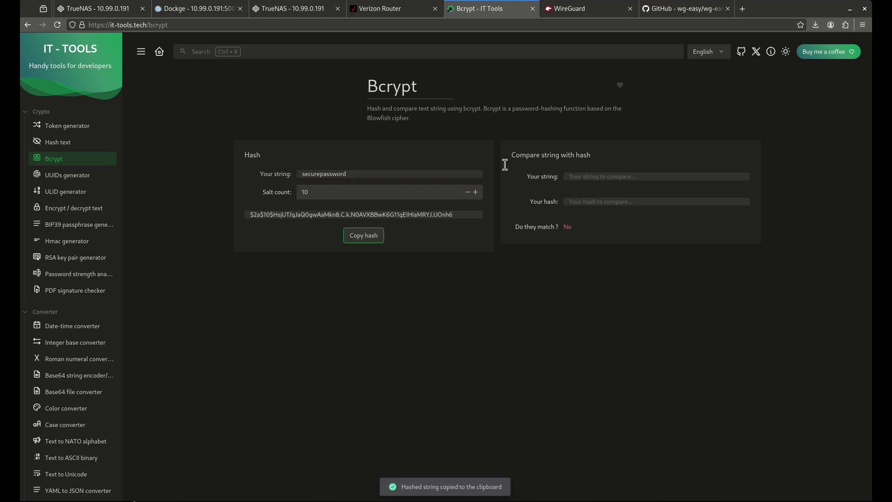
pyautogui.click(200, 10)
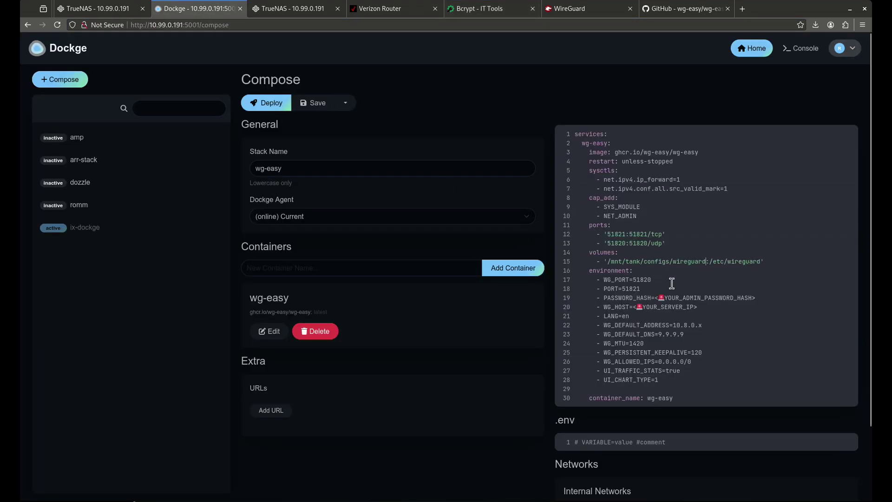
pyautogui.moveTo(756, 298); pyautogui.dragTo(654, 298)
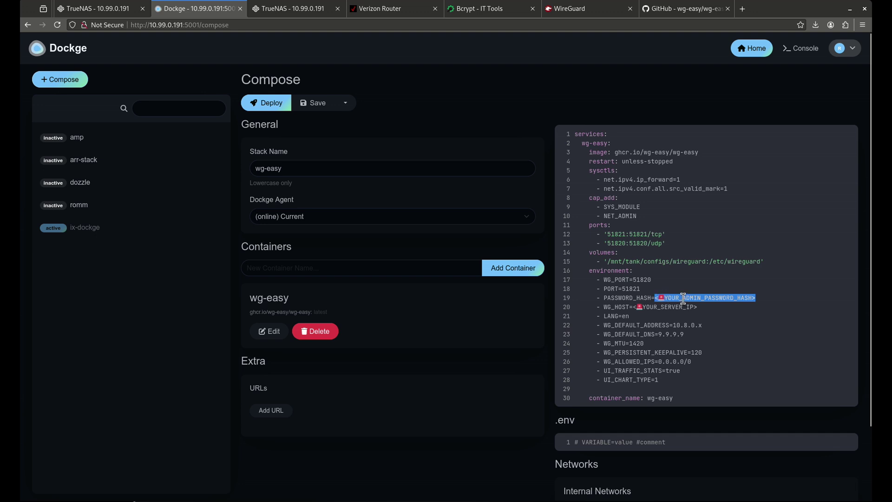
pyautogui.hotkey('ctrl', 'v')
# - Escape each $ in the hash as $$, following the wiki note
pyautogui.click(479, 8)
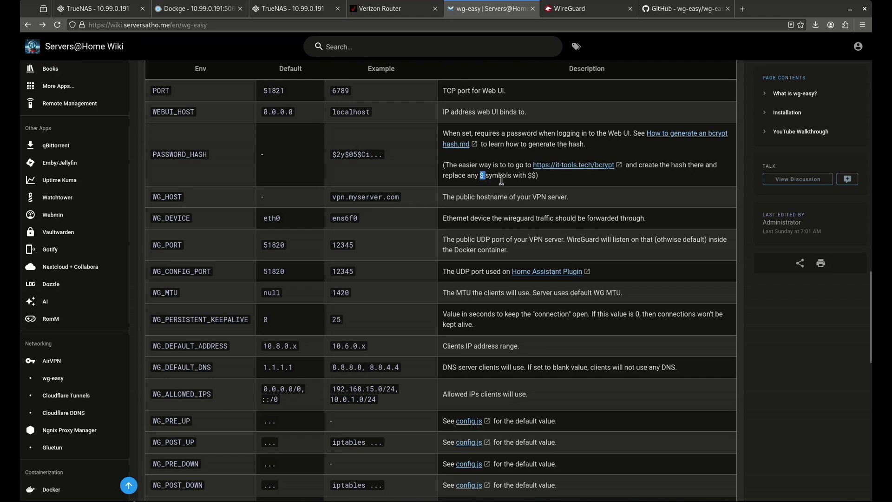
pyautogui.moveTo(527, 175); pyautogui.dragTo(533, 175)
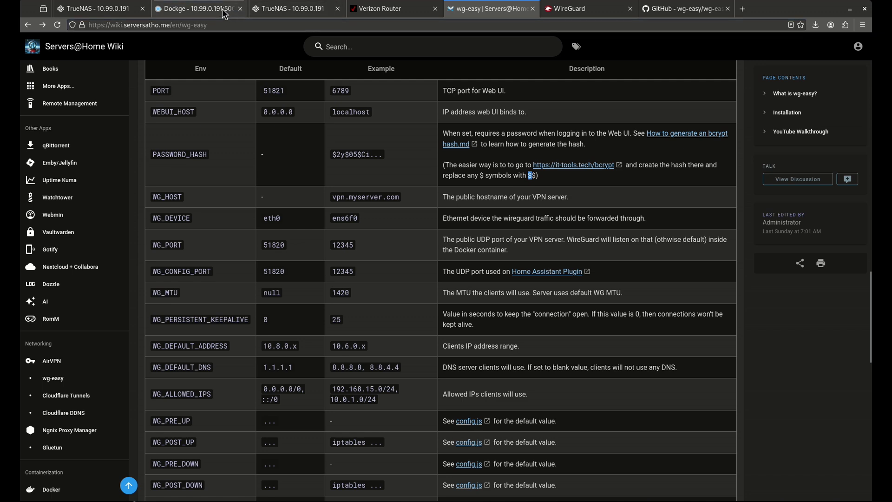
pyautogui.click(195, 9)
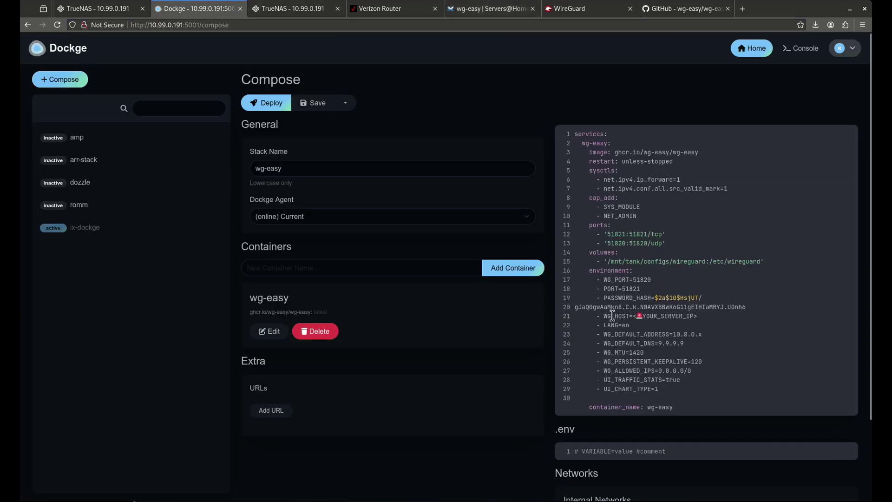
pyautogui.click(658, 298)
pyautogui.write('$')
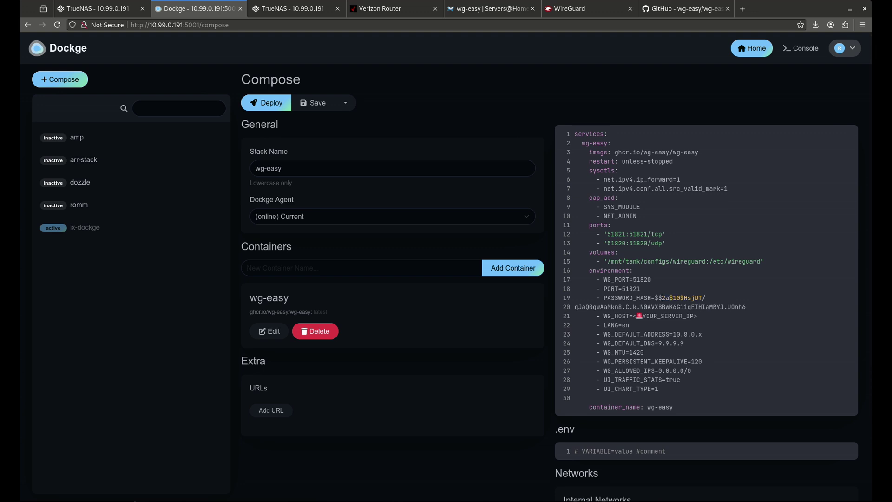
pyautogui.press('Right')
pyautogui.press('Right')
pyautogui.press('Right')
pyautogui.write('$')
pyautogui.press('Right')
pyautogui.press('Right')
pyautogui.press('Right')
pyautogui.write('$')
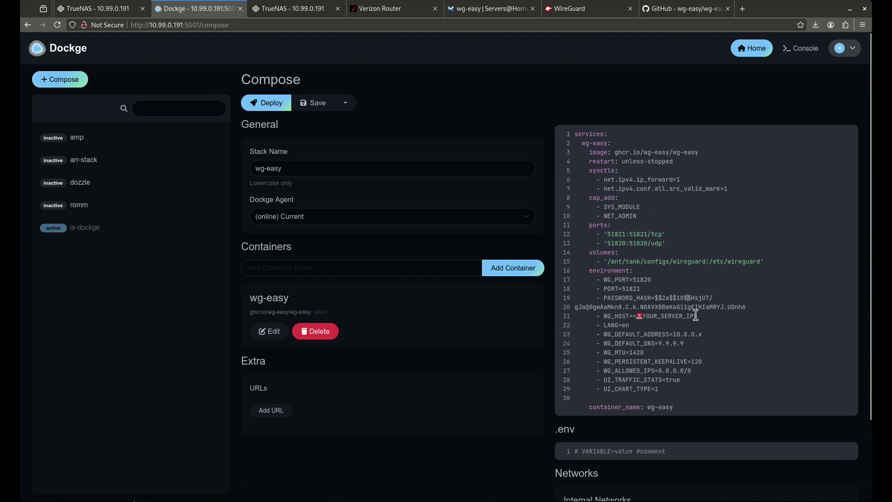
# - Enter the server's public IP on line 21 and review allowed IPs 0.0.0.0/0 and DNS 9.9.9.9
pyautogui.moveTo(698, 317); pyautogui.dragTo(646, 320)
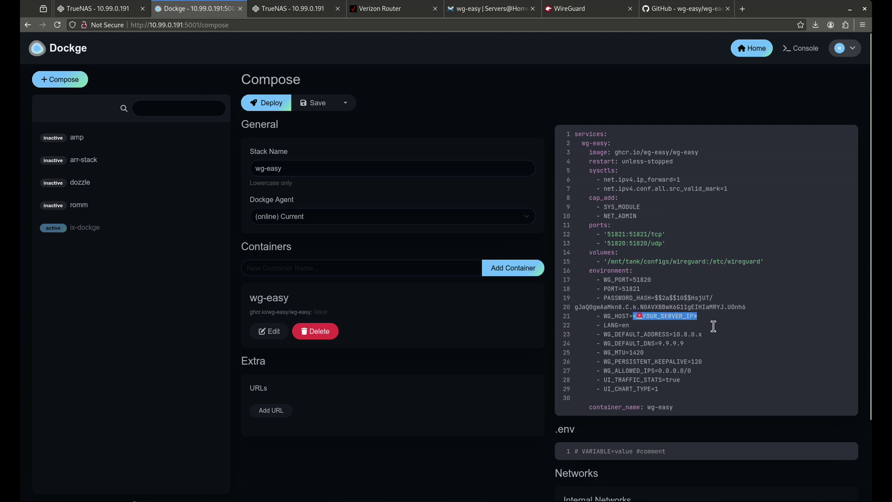
pyautogui.write('1.2.3.4')
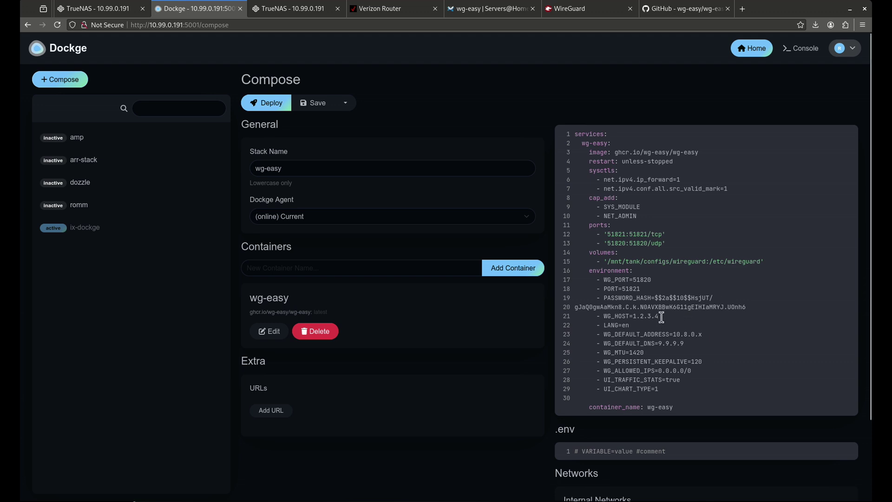
pyautogui.moveTo(658, 371); pyautogui.dragTo(692, 370)
pyautogui.click(703, 350)
pyautogui.moveTo(685, 347); pyautogui.dragTo(658, 347)
pyautogui.click(688, 352)
# - Deploy the wg-easy stack and bring up the Verizon router home page
pyautogui.scroll(-3, 674, 343)
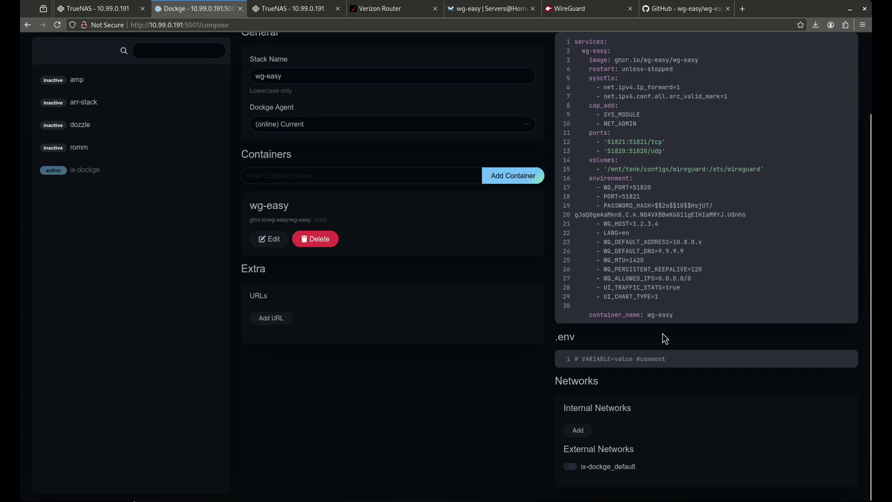
pyautogui.scroll(3, 638, 282)
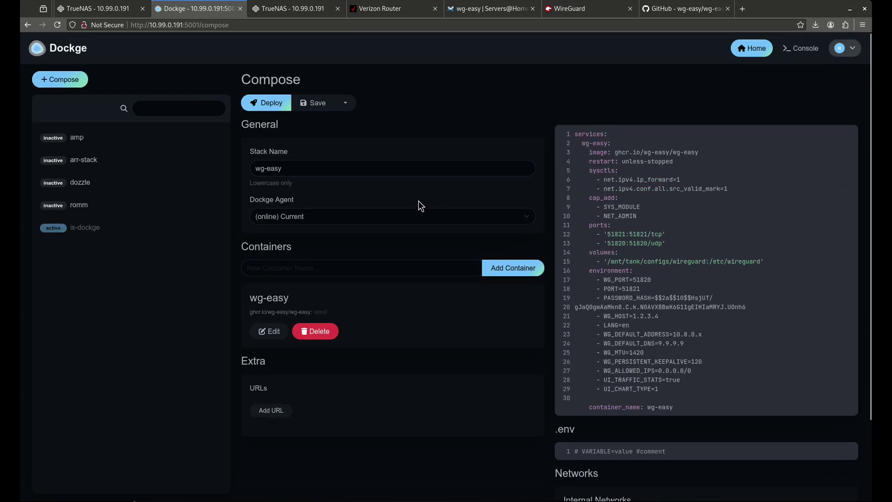
pyautogui.click(274, 103)
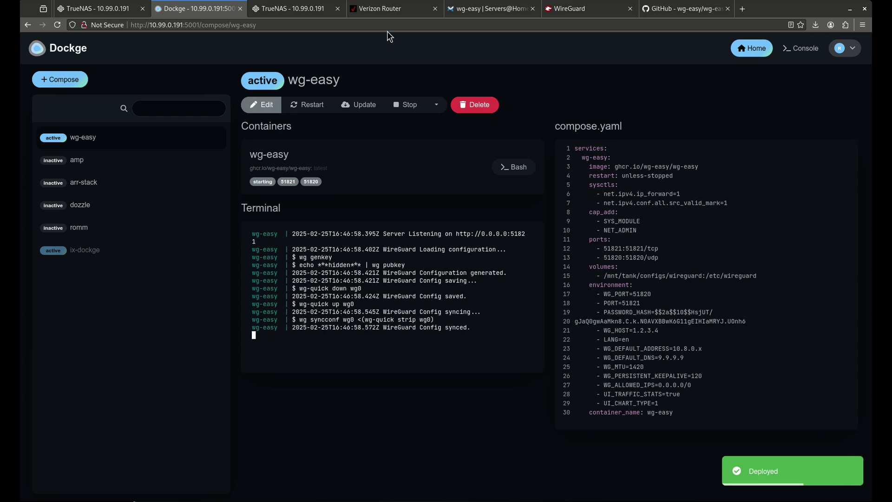
pyautogui.click(377, 9)
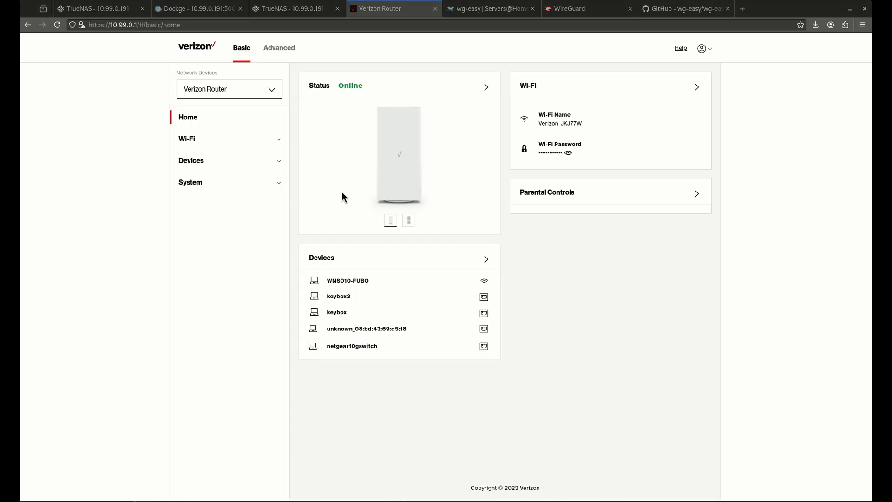
# - Check the Advanced port-forwarding rule sending 51820 to 10.99.0.200, then return to Dockge
pyautogui.click(274, 49)
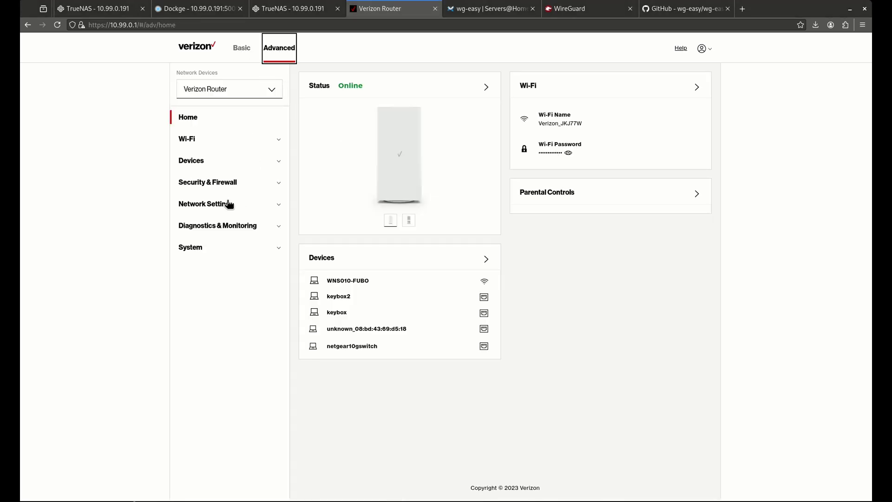
pyautogui.click(229, 203)
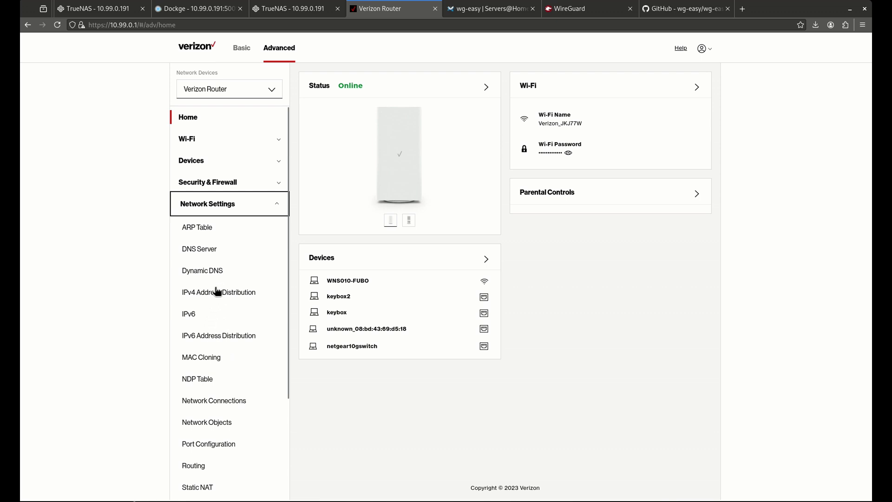
pyautogui.click(219, 187)
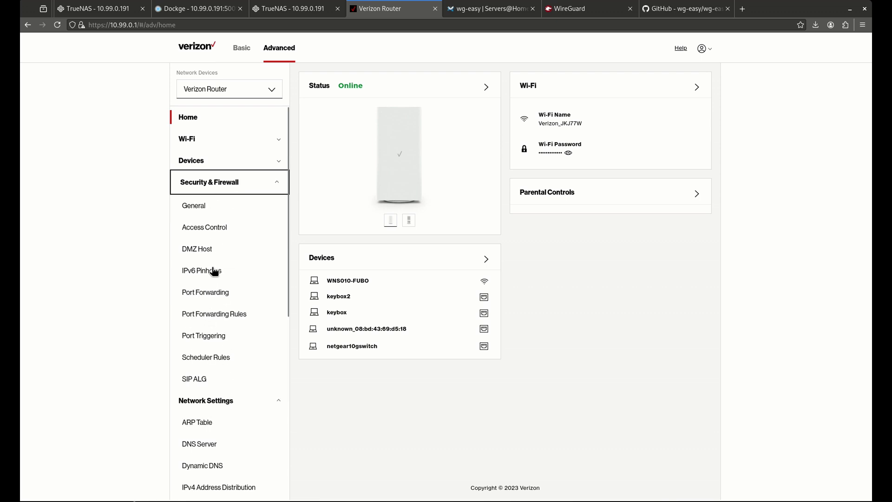
pyautogui.click(215, 293)
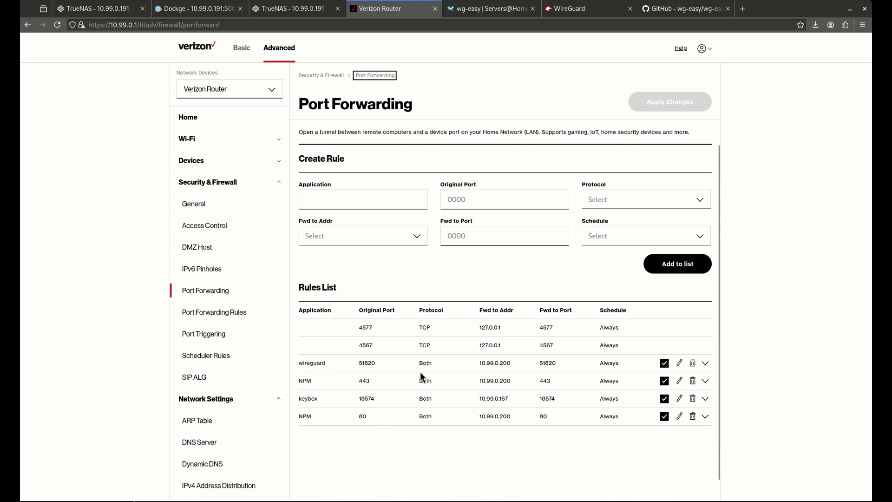
pyautogui.moveTo(295, 369); pyautogui.dragTo(456, 366)
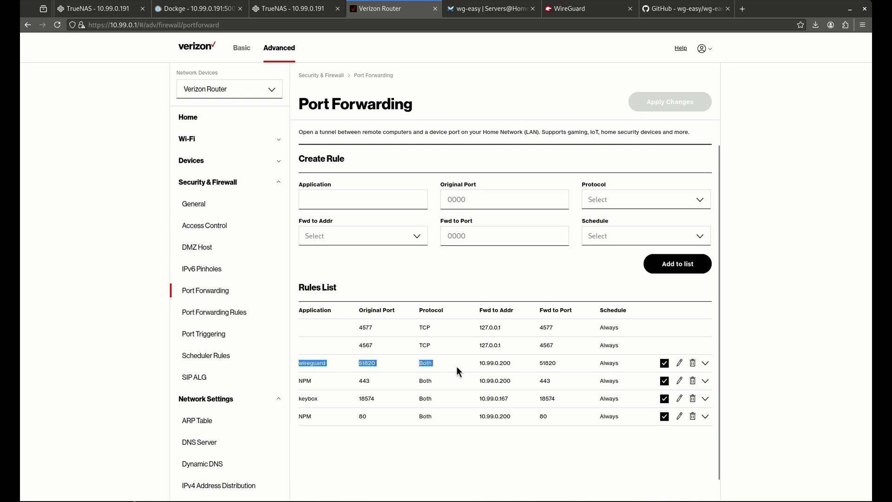
pyautogui.click(682, 364)
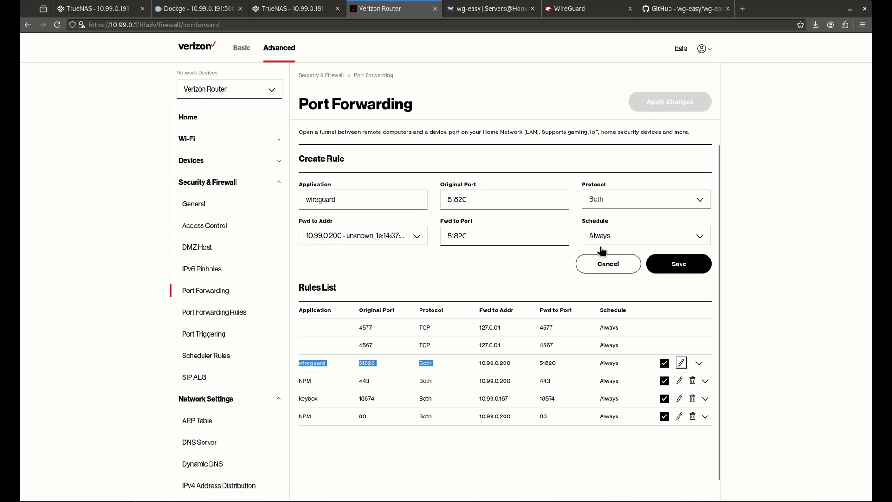
pyautogui.click(372, 365)
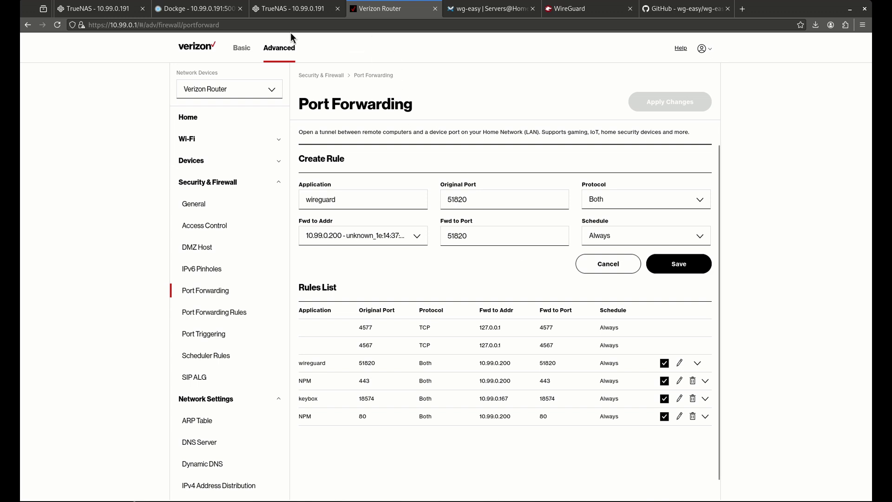
pyautogui.click(196, 9)
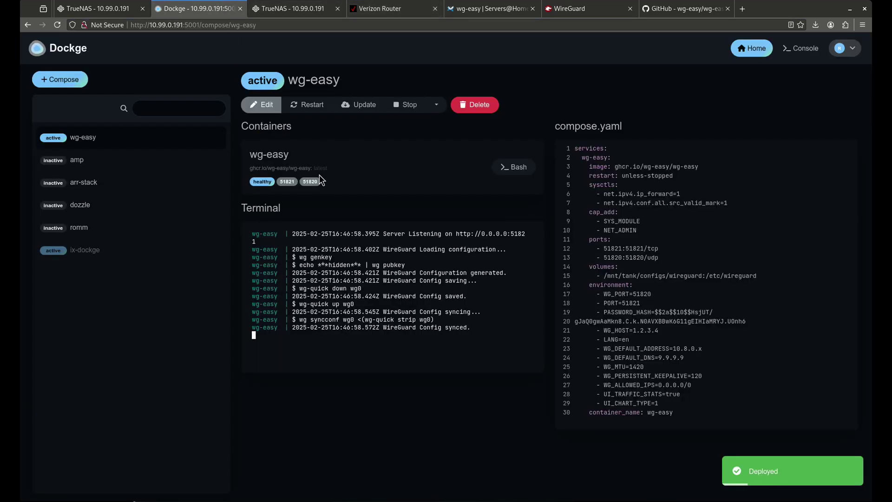
# - Open the wg-easy web UI on port 51821 and sign in with the admin password
pyautogui.click(285, 181)
pyautogui.click(410, 191)
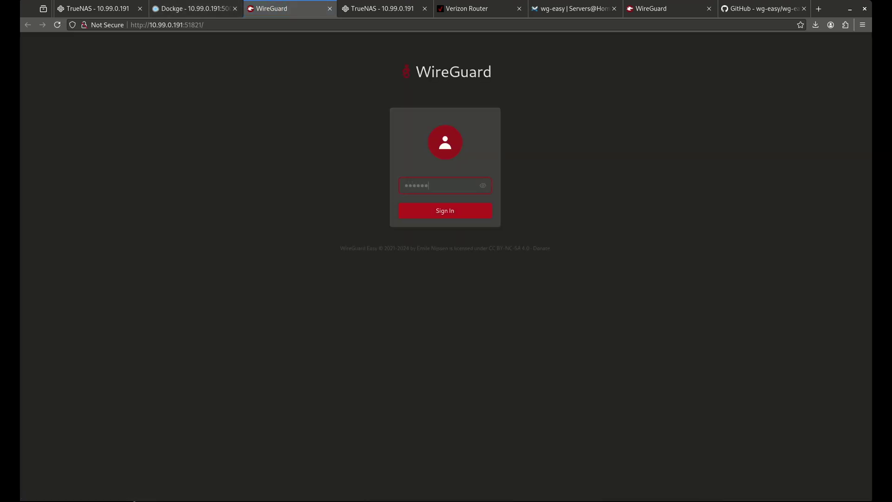
pyautogui.press('Return')
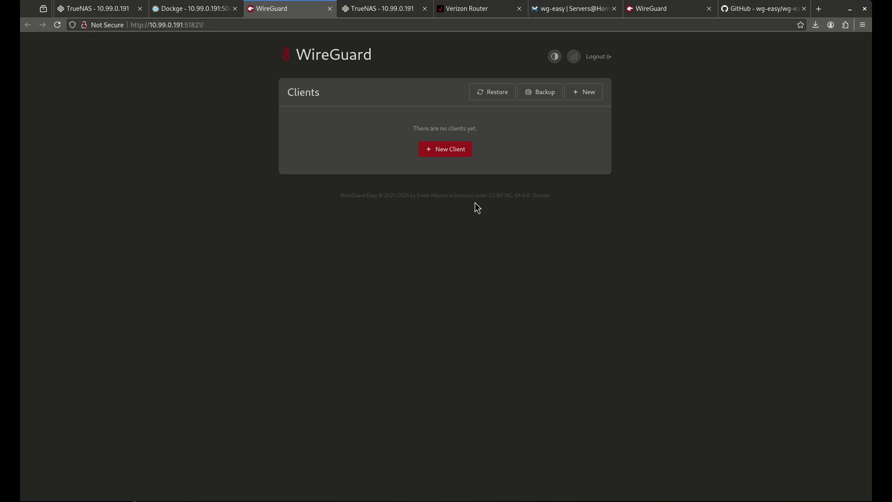
# - Create a client named new_client and show its configuration QR code
pyautogui.click(437, 153)
pyautogui.click(407, 264)
pyautogui.write('new_client')
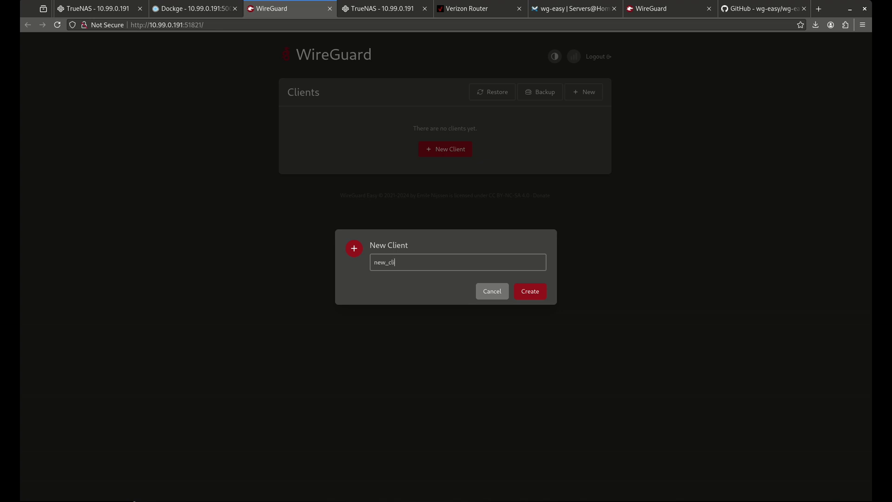
pyautogui.click(518, 297)
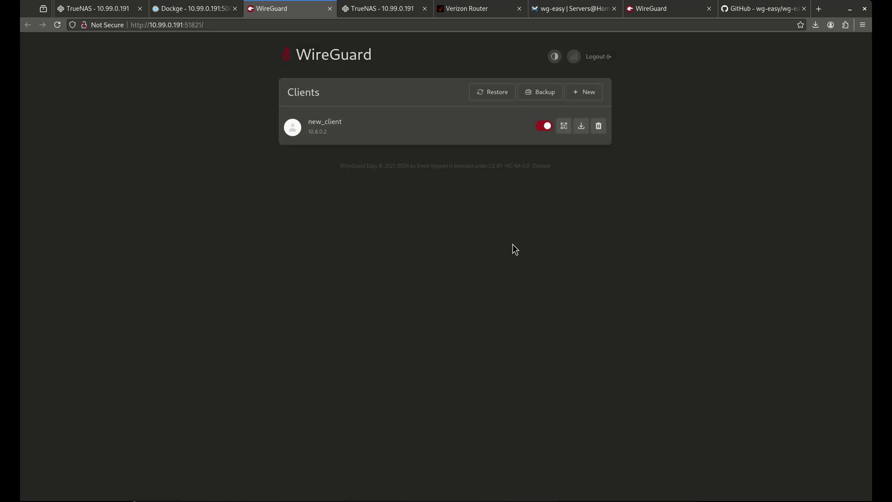
pyautogui.click(564, 126)
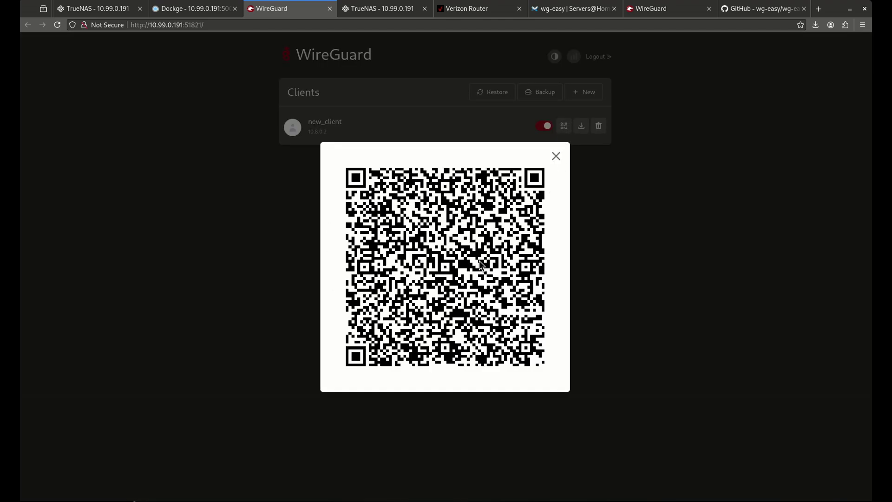
pyautogui.click(556, 158)
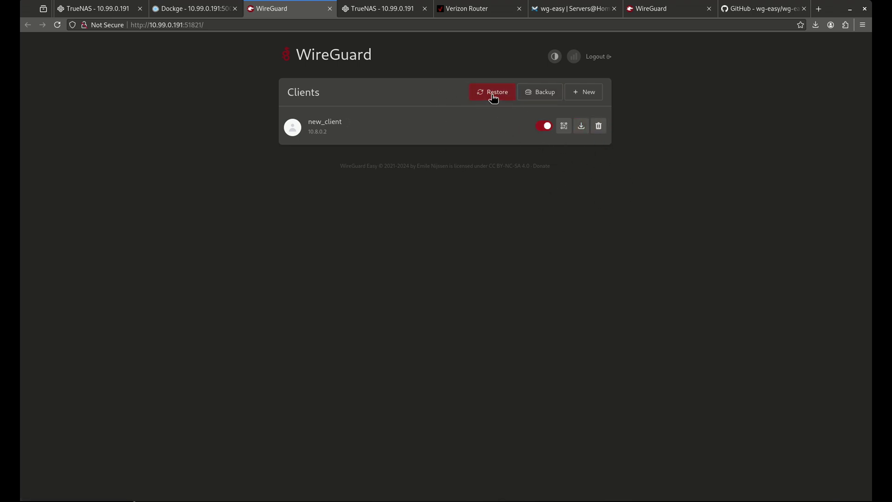
pyautogui.click(550, 97)
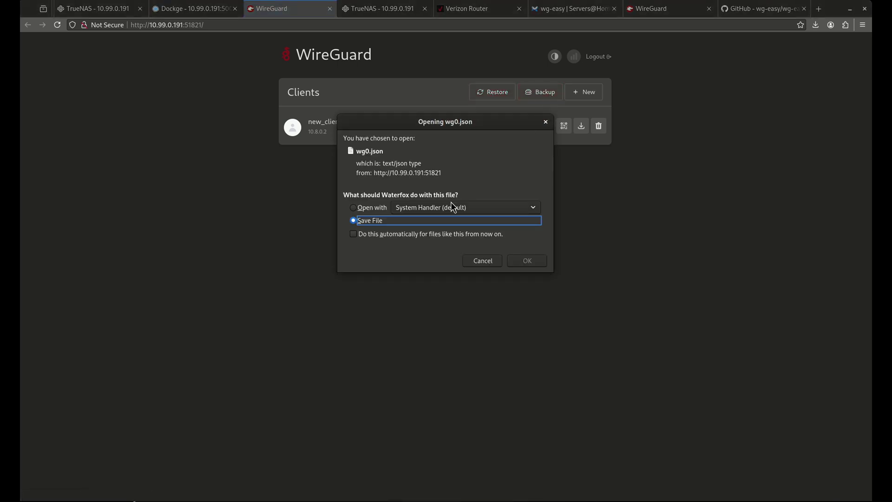
pyautogui.click(481, 263)
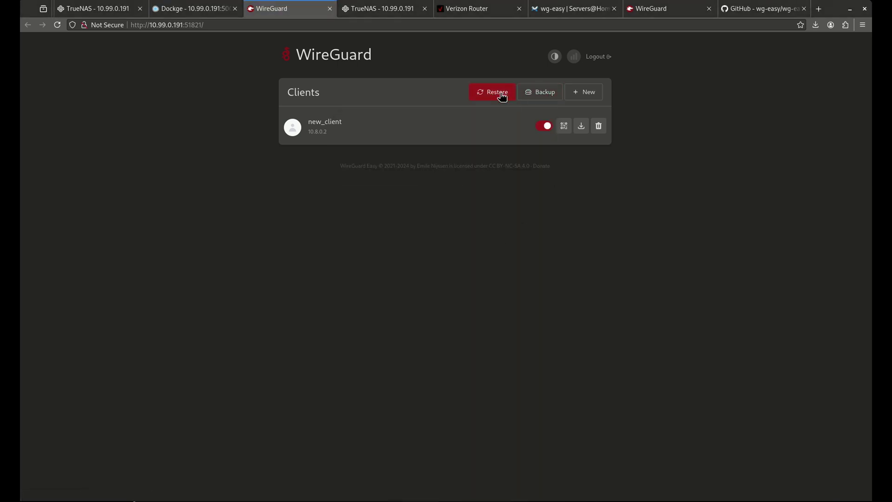
pyautogui.click(546, 127)
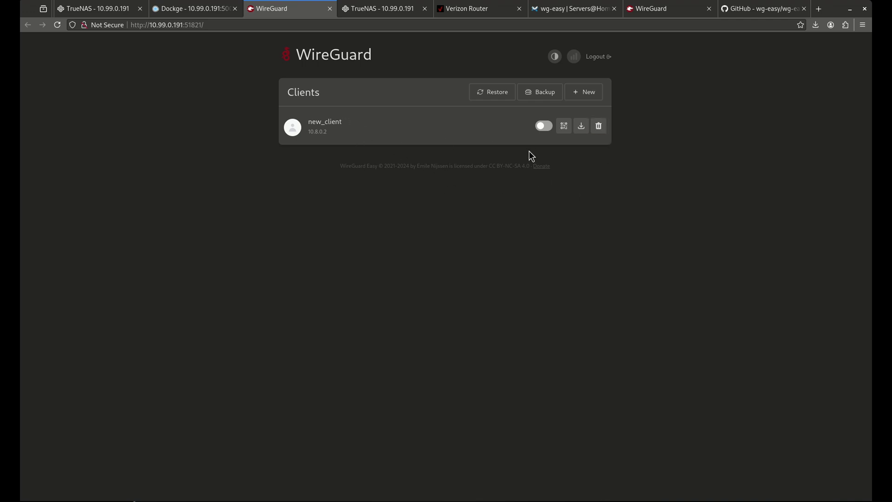
pyautogui.click(543, 127)
pyautogui.click(181, 10)
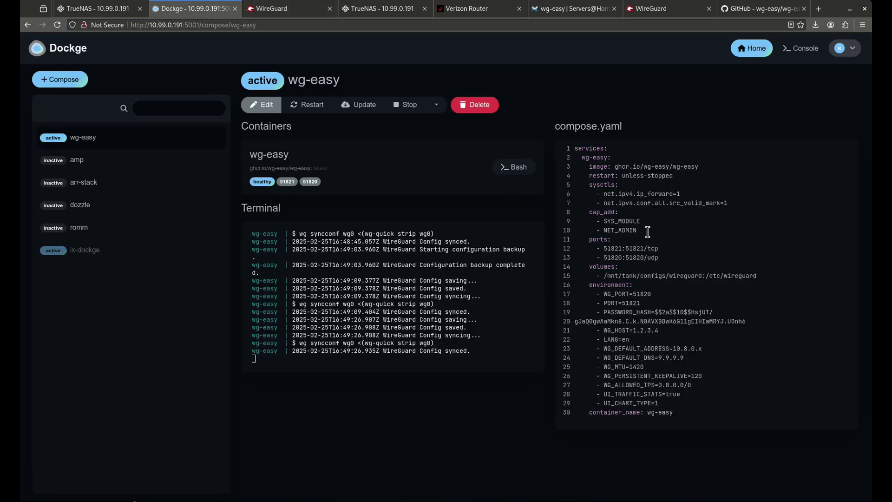
pyautogui.moveTo(666, 331); pyautogui.dragTo(631, 331)
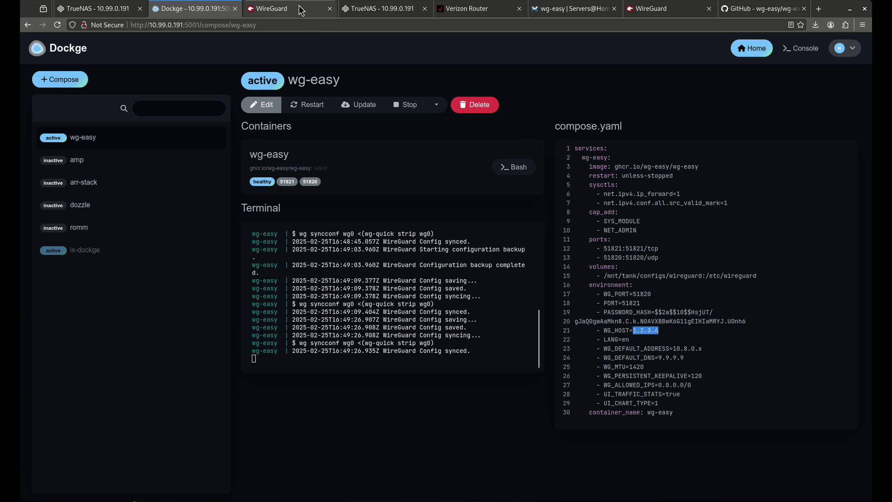
pyautogui.click(301, 9)
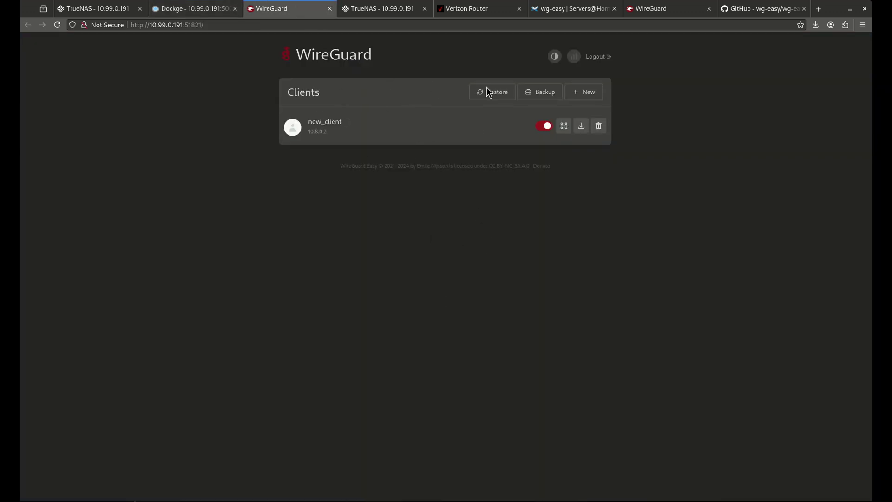
pyautogui.click(660, 9)
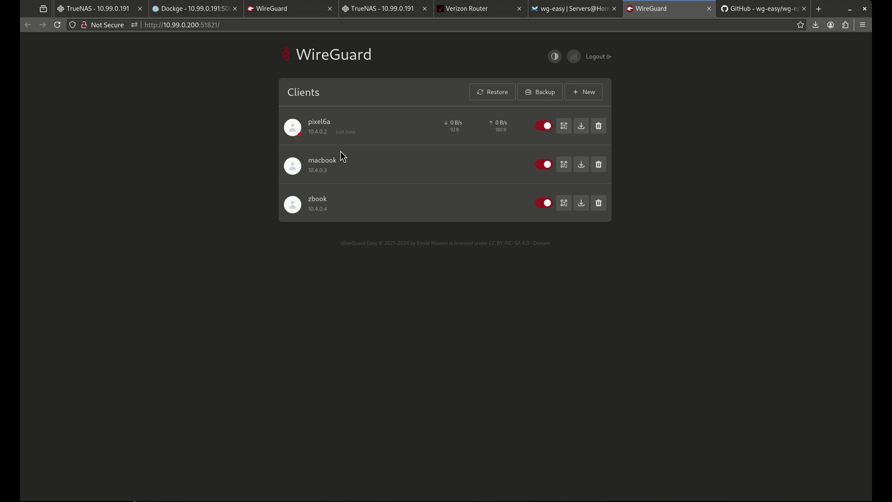
# - Bring up the 10.99.0.200 wg-easy server and check the pixel6a client's status
pyautogui.moveTo(432, 121)
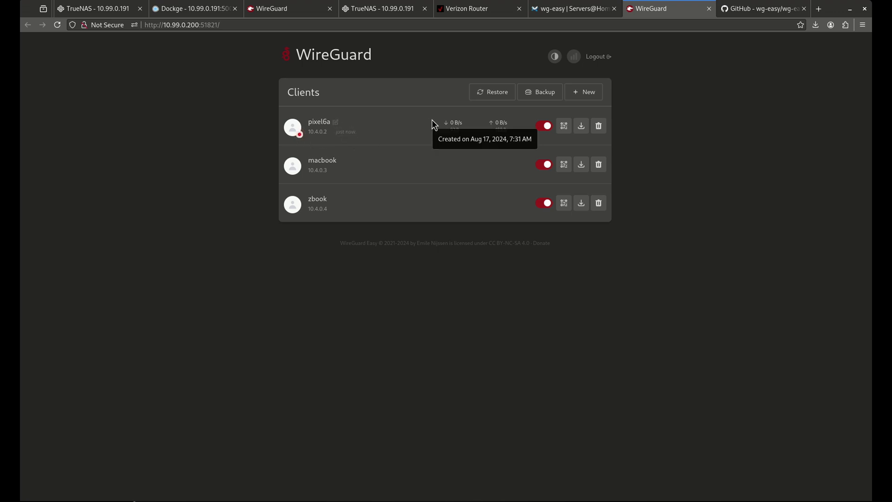